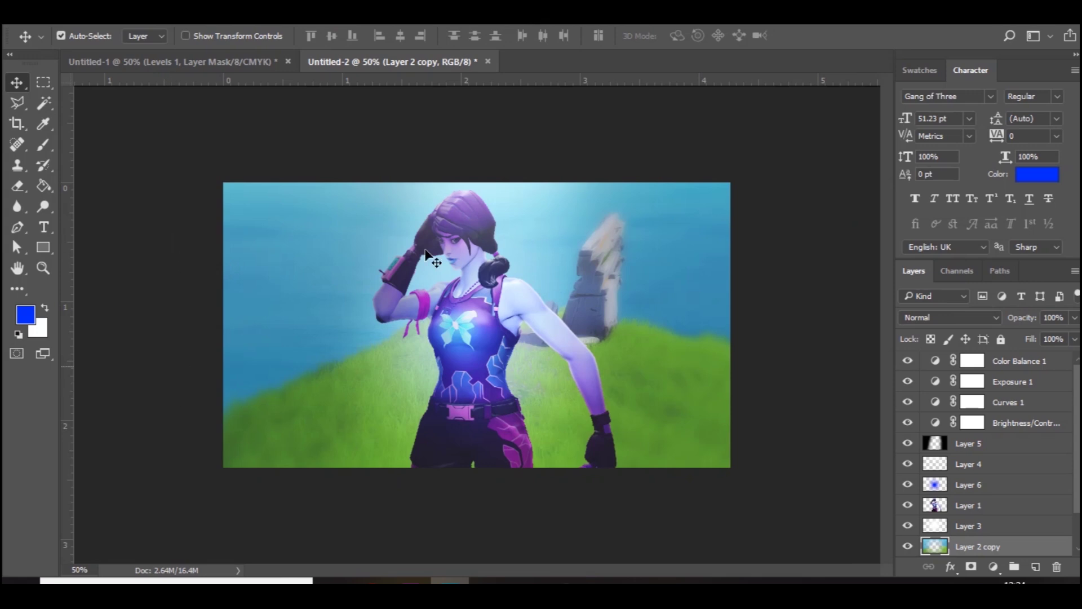
Bring Steam forward and open the Source Filmmaker Workshop
{"action": "key", "text": "ctrl+plus"}
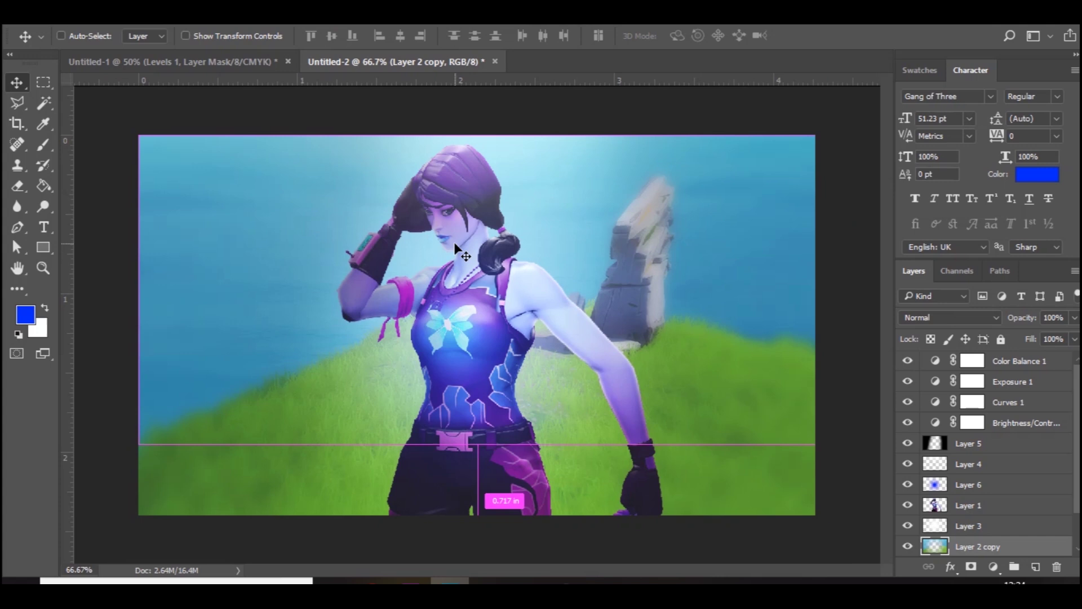
{"action": "key", "text": "ctrl+minus"}
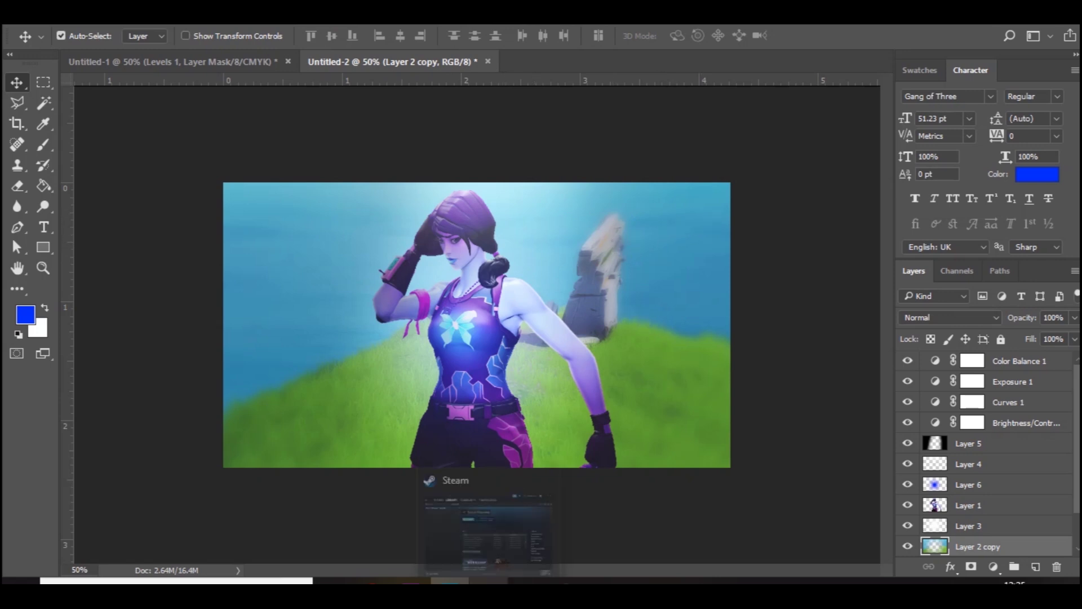
{"action": "left_click", "coordinate": [496, 541]}
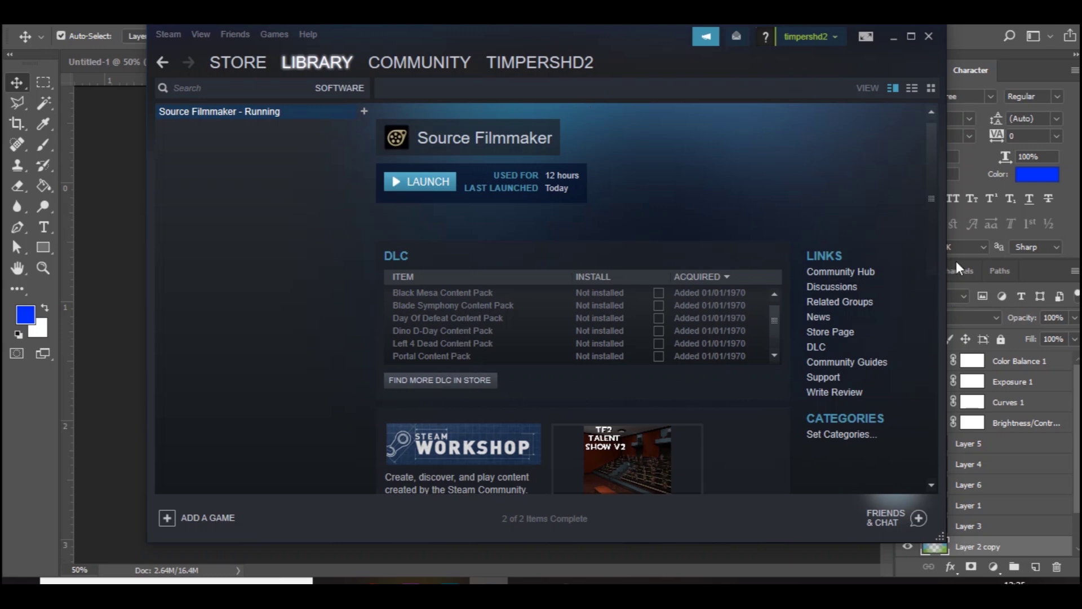
{"action": "scroll", "coordinate": [424, 393], "scroll_direction": "down", "scroll_amount": 3}
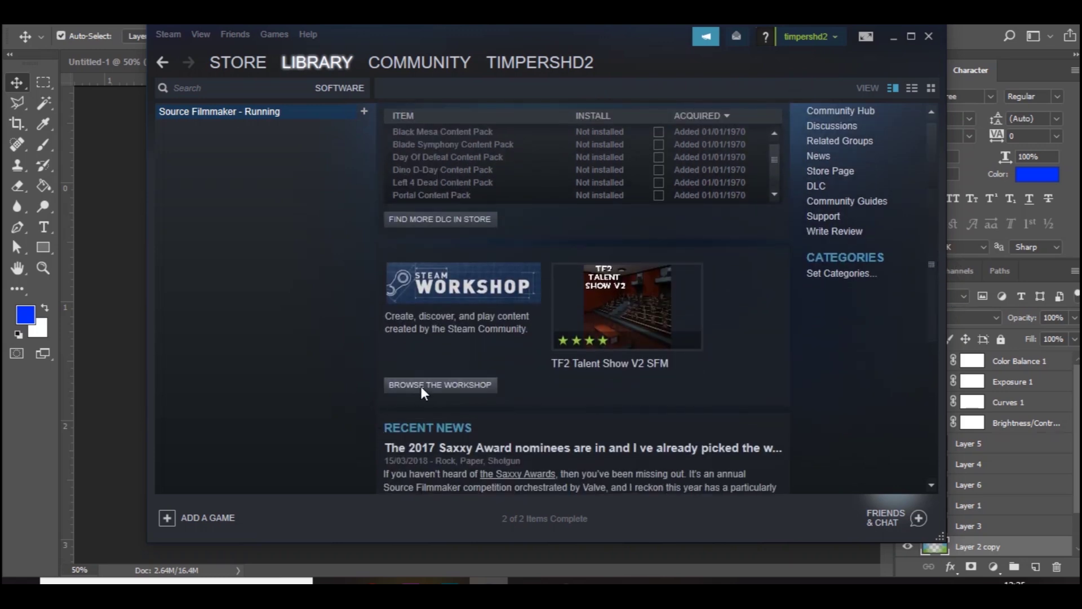
{"action": "left_click", "coordinate": [422, 386]}
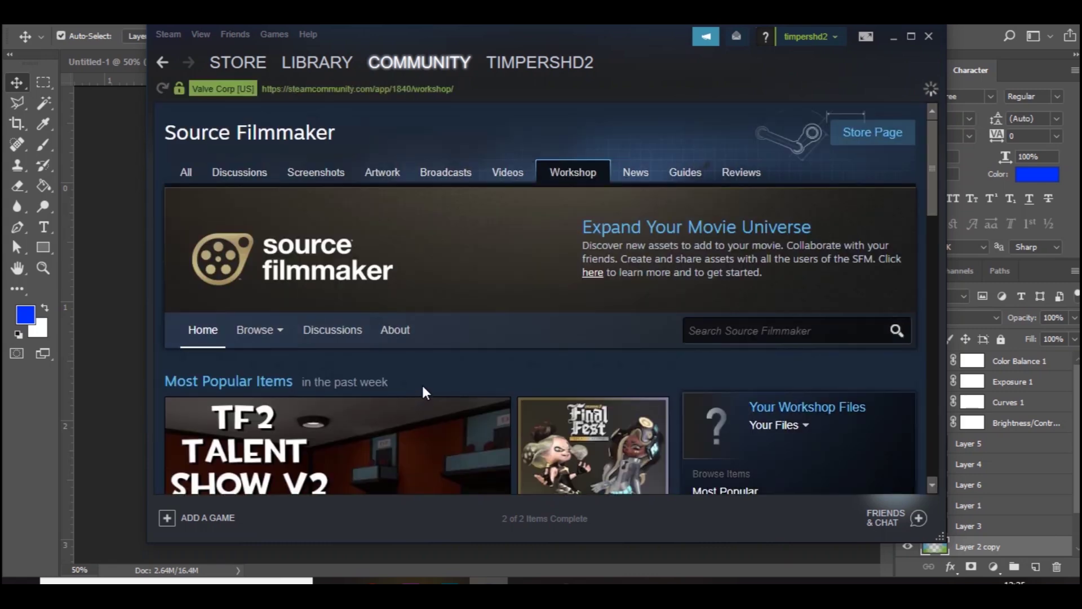
Search the Workshop for 'fortnite' and scroll through the character model results
{"action": "left_click", "coordinate": [784, 330]}
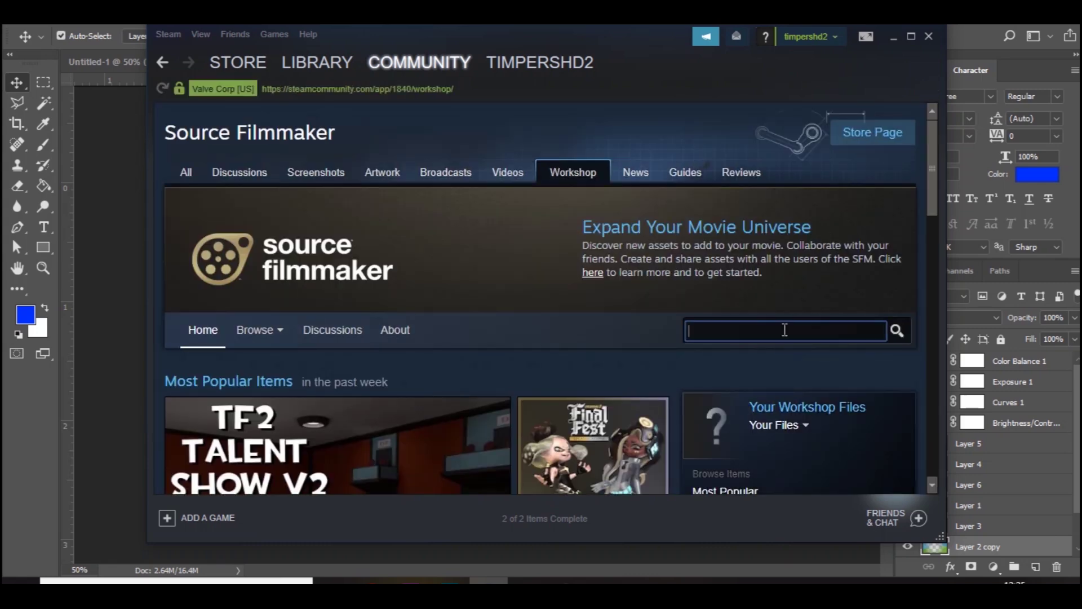
{"action": "type", "text": "fortnite"}
{"action": "key", "text": "Return"}
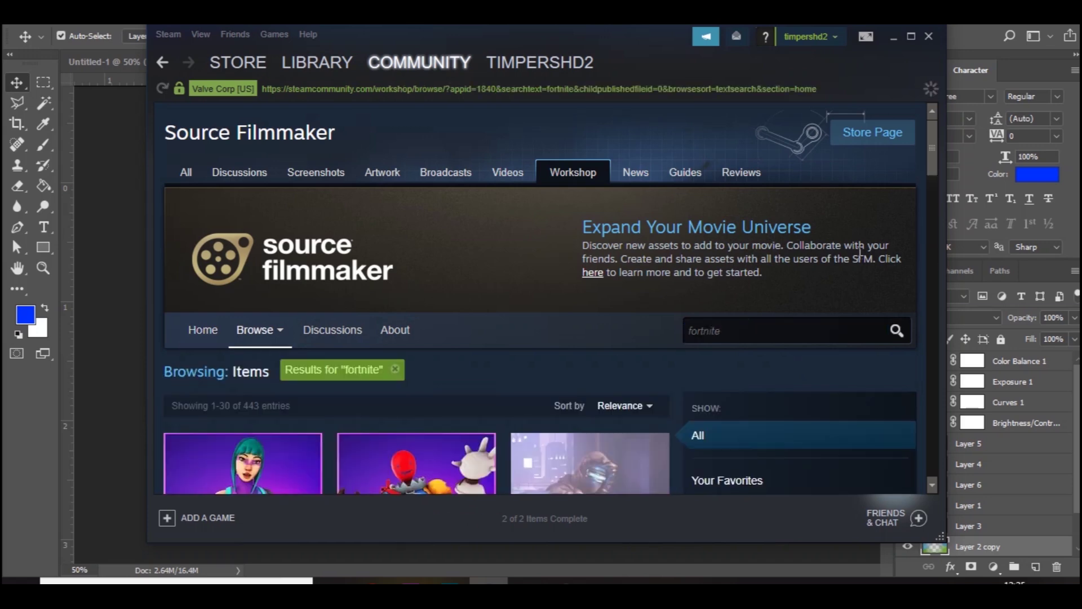
{"action": "left_click_drag", "start_coordinate": [932, 150], "coordinate": [930, 369]}
Browse the [FORTNITE] Pastel Workshop item page, then close Steam
{"action": "mouse_move", "coordinate": [231, 326]}
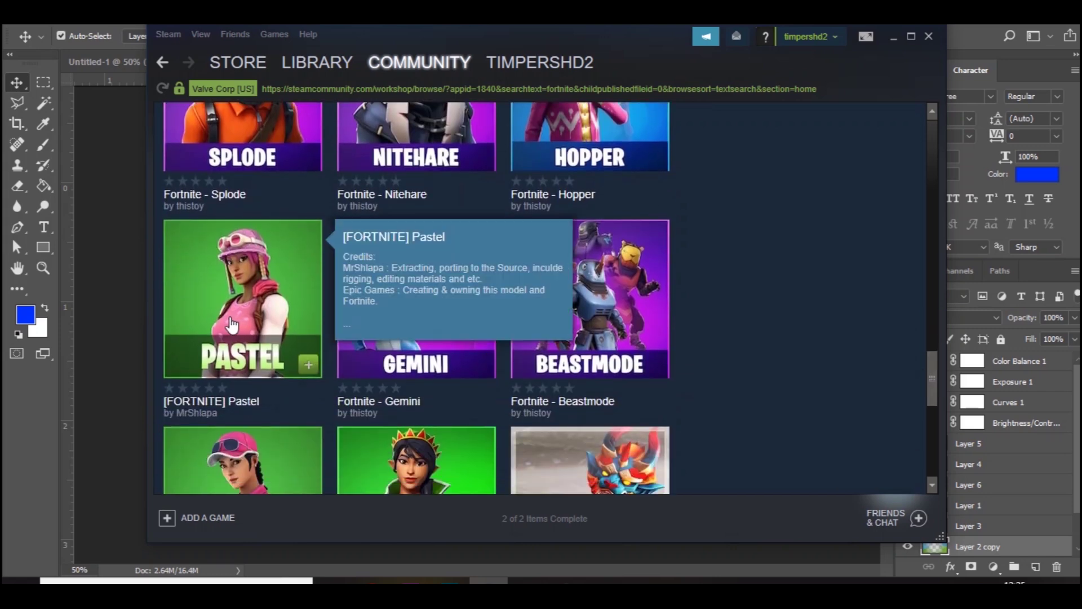
{"action": "left_click", "coordinate": [298, 347]}
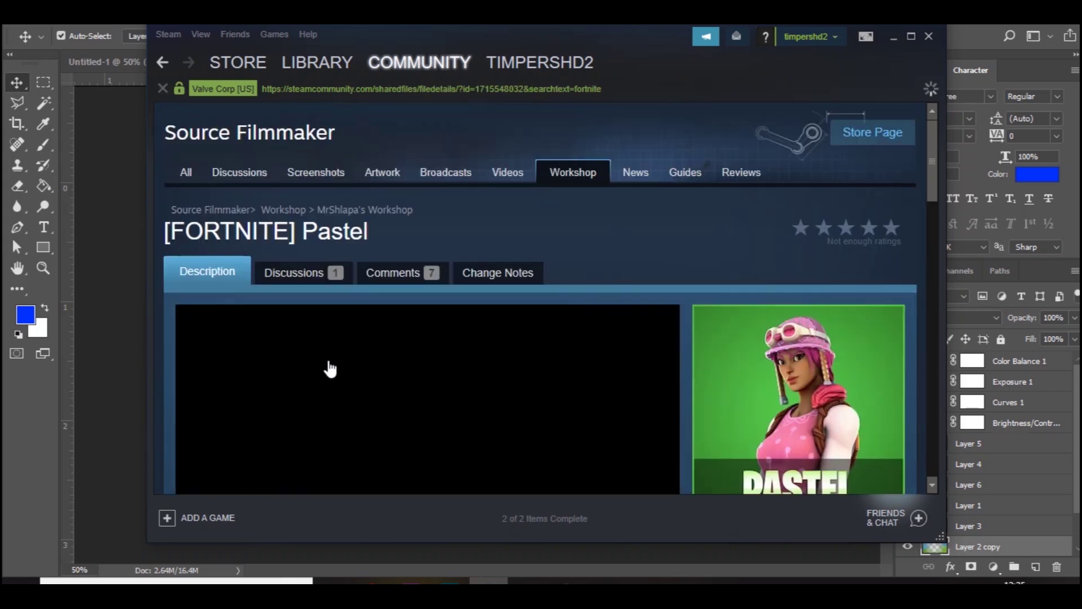
{"action": "left_click_drag", "start_coordinate": [932, 149], "coordinate": [932, 209]}
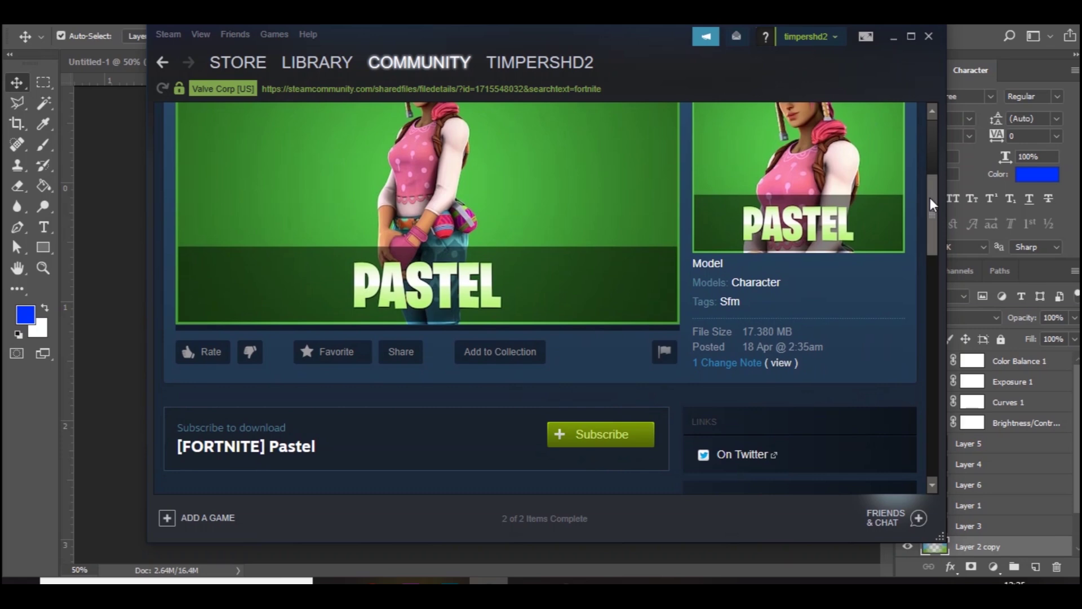
{"action": "left_click_drag", "start_coordinate": [930, 194], "coordinate": [930, 130]}
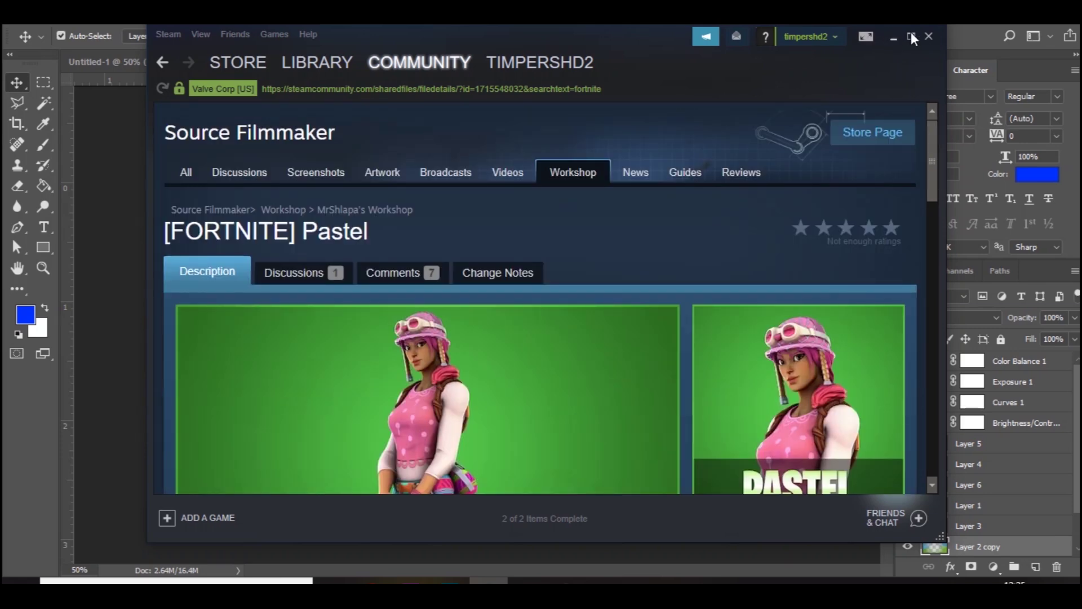
{"action": "left_click", "coordinate": [929, 36]}
Switch to Source Filmmaker and unload the current map from the Primary Viewport
{"action": "mouse_move", "coordinate": [488, 580]}
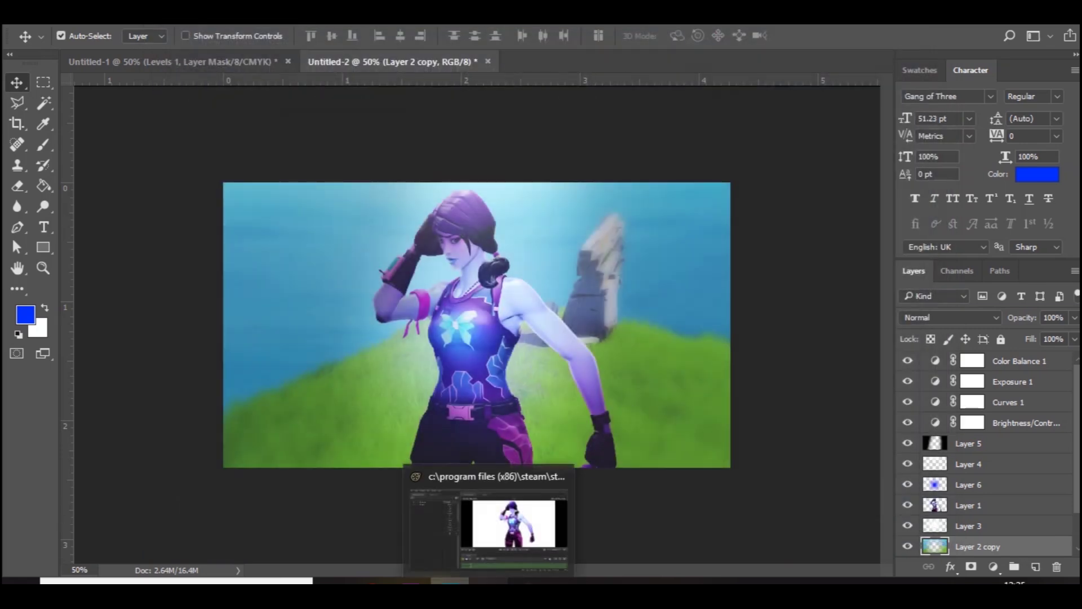
{"action": "left_click", "coordinate": [509, 510]}
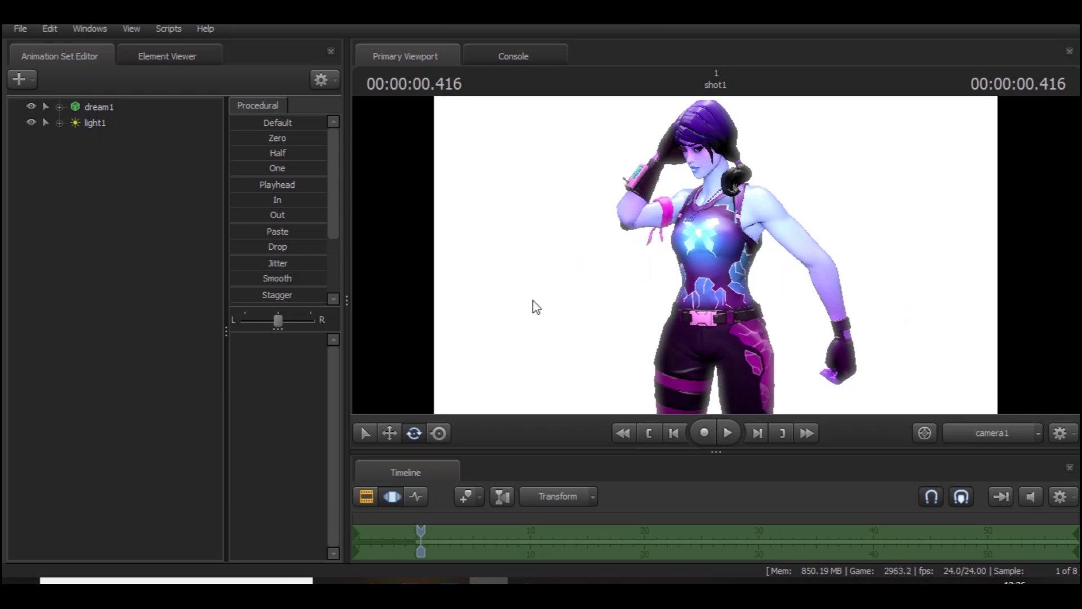
{"action": "right_click", "coordinate": [598, 280]}
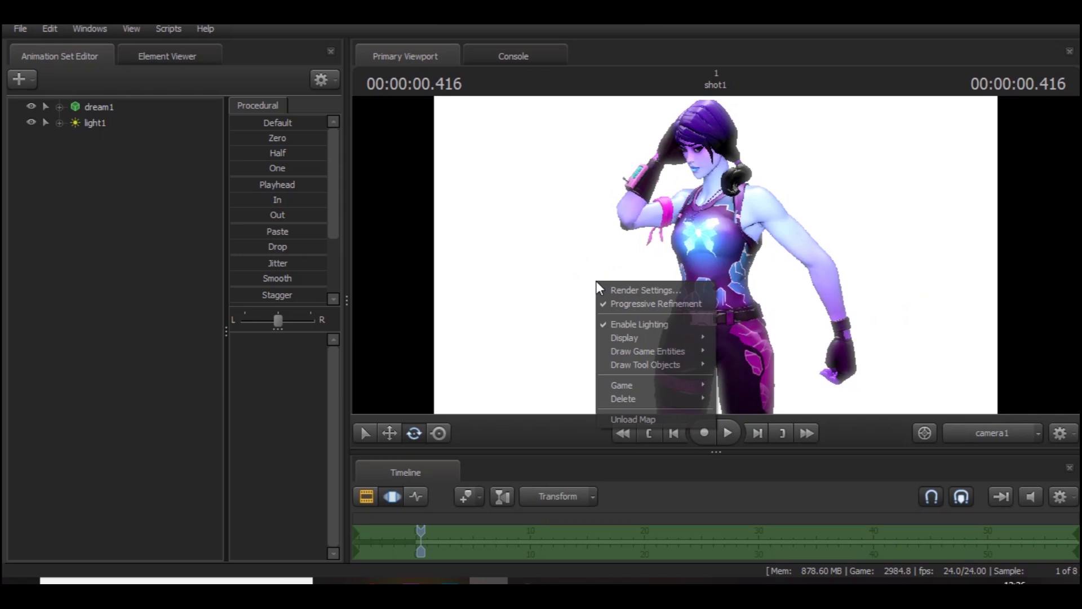
{"action": "left_click", "coordinate": [641, 418]}
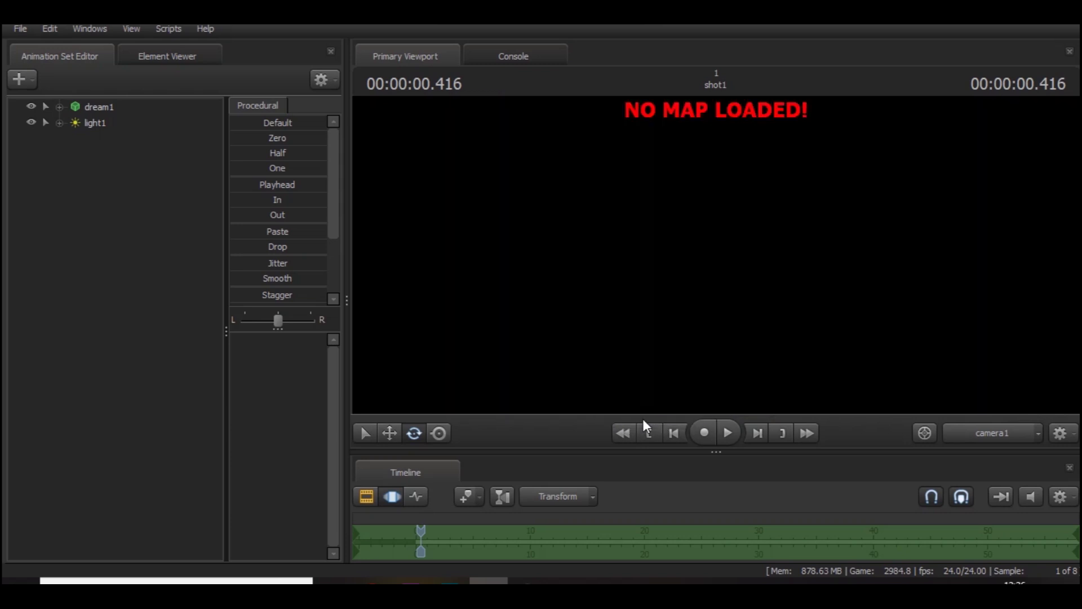
{"action": "right_click", "coordinate": [649, 275]}
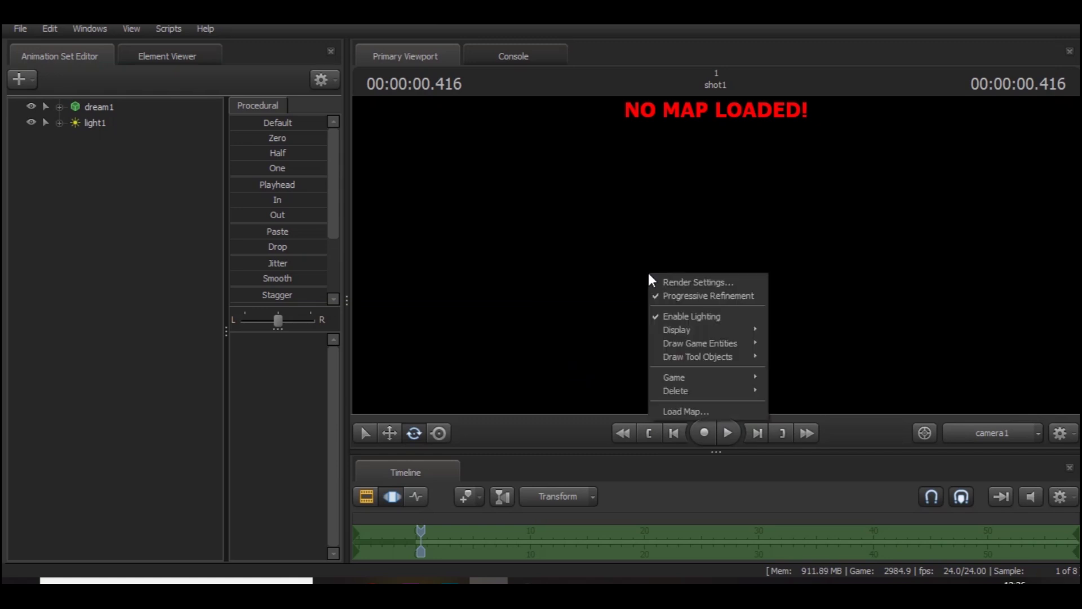
Load the whiteroom (1).bsp map into the viewport
{"action": "left_click", "coordinate": [670, 411]}
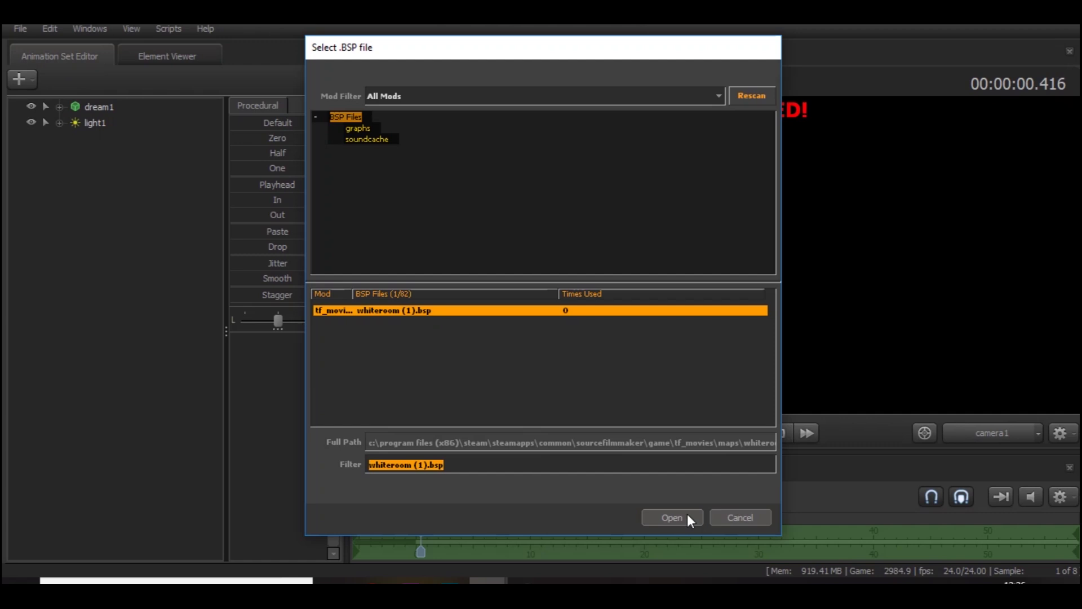
{"action": "left_click", "coordinate": [672, 517]}
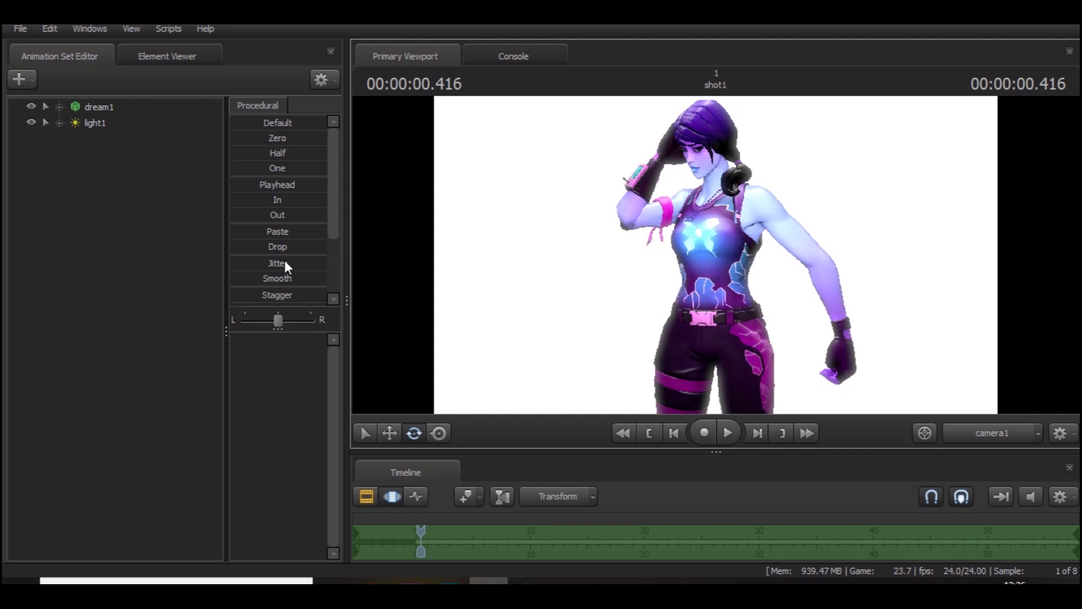
{"action": "right_click", "coordinate": [101, 203]}
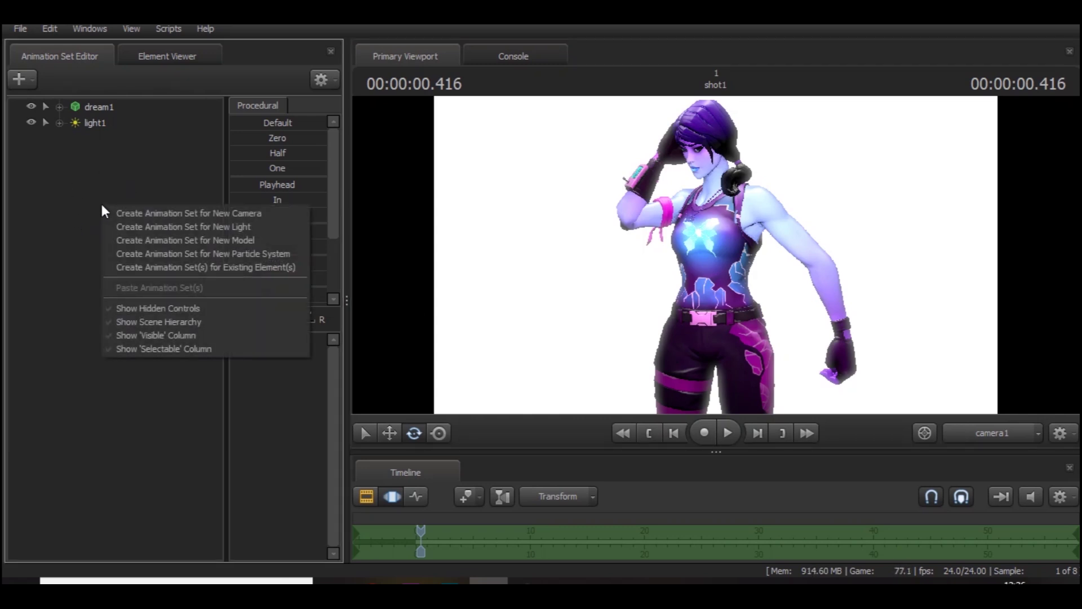
{"action": "left_click", "coordinate": [140, 242]}
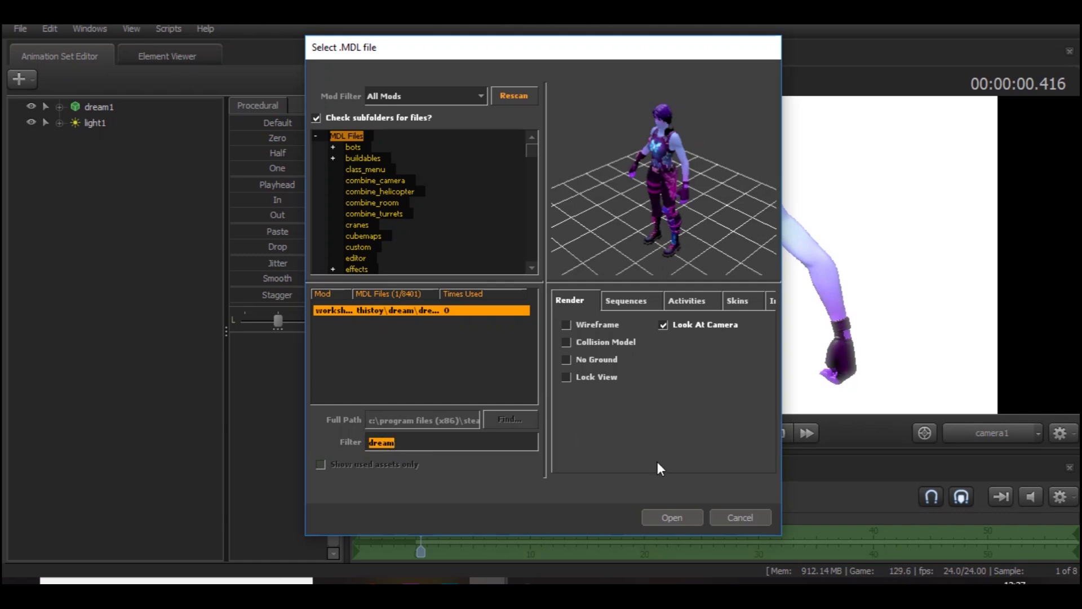
{"action": "left_click", "coordinate": [754, 517]}
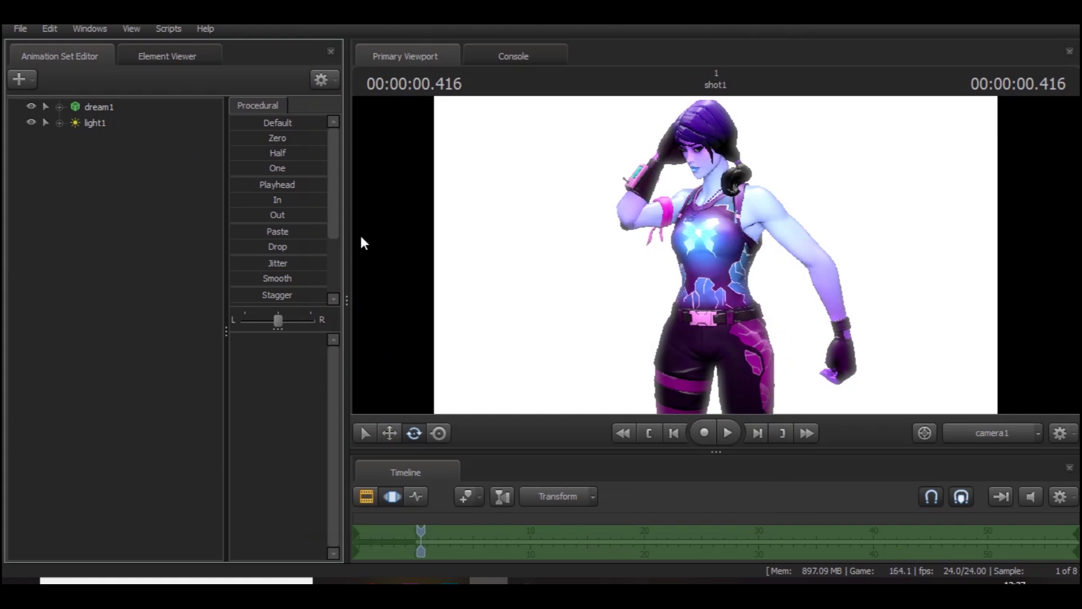
Widen the viewport and reframe the camera so more of dream1's legs are visible
{"action": "left_click_drag", "start_coordinate": [346, 243], "coordinate": [298, 243]}
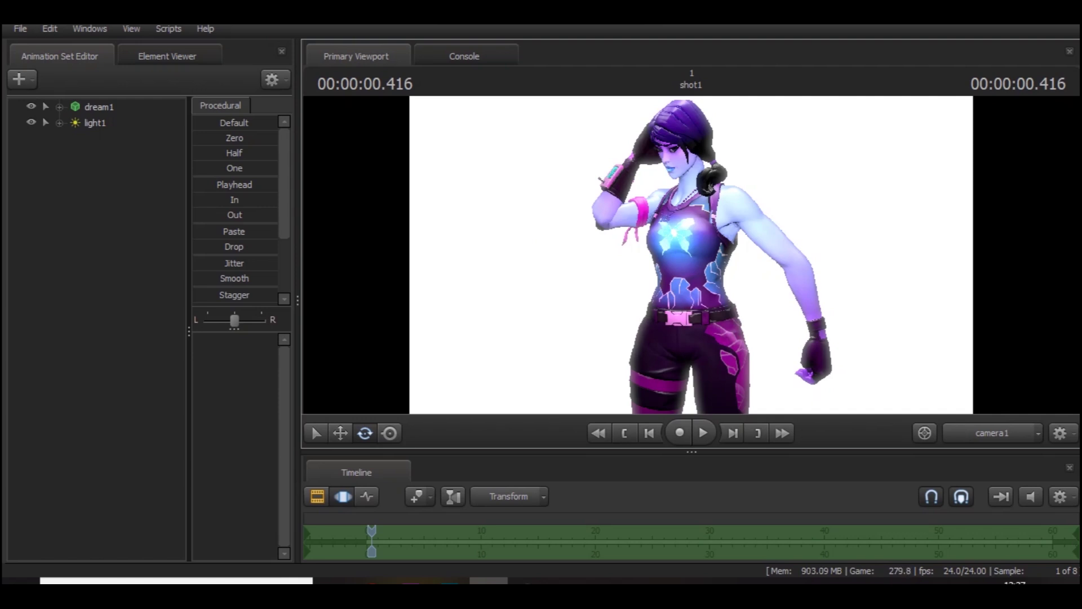
{"action": "scroll", "coordinate": [691, 255], "scroll_direction": "down", "scroll_amount": 5}
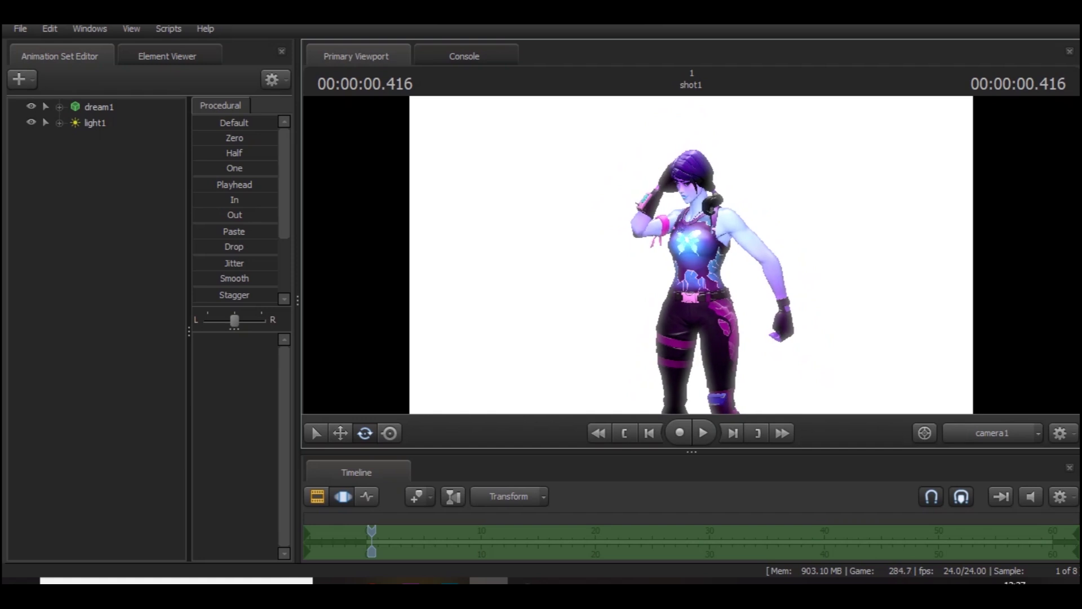
{"action": "left_click_drag", "start_coordinate": [691, 254], "coordinate": [901, 255]}
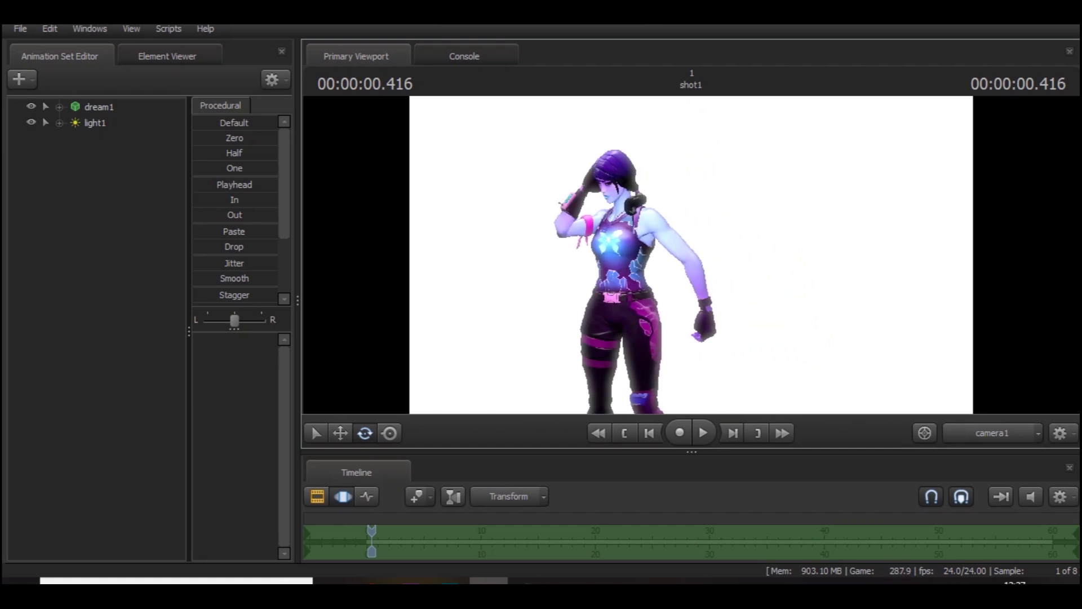
{"action": "middle_click_drag", "start_coordinate": [691, 255], "coordinate": [735, 254]}
{"action": "scroll", "coordinate": [691, 255], "scroll_direction": "up", "scroll_amount": 3}
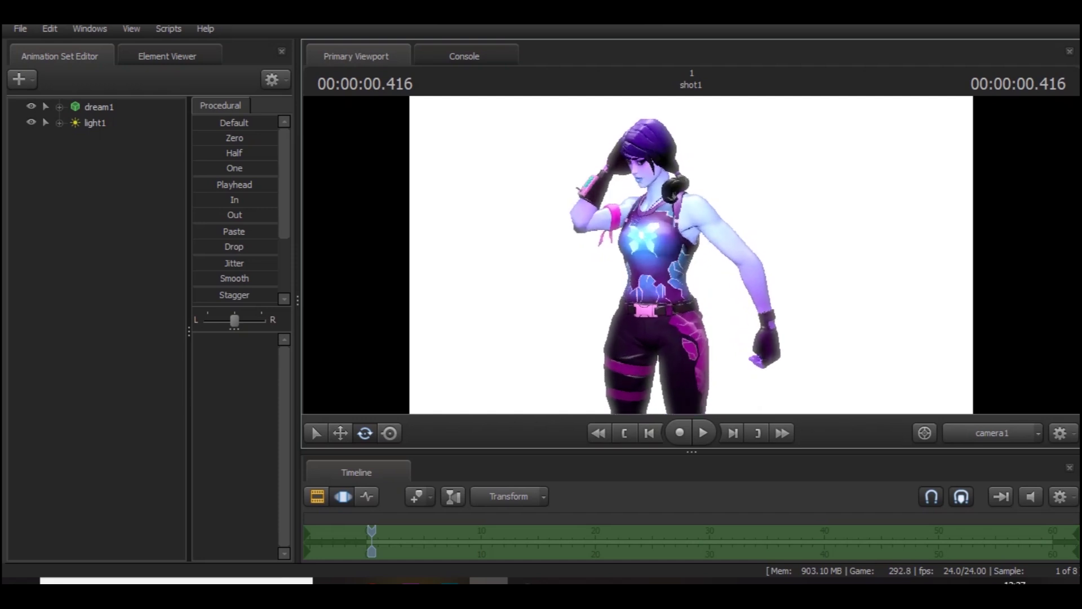
{"action": "scroll", "coordinate": [691, 255], "scroll_direction": "down", "scroll_amount": 2}
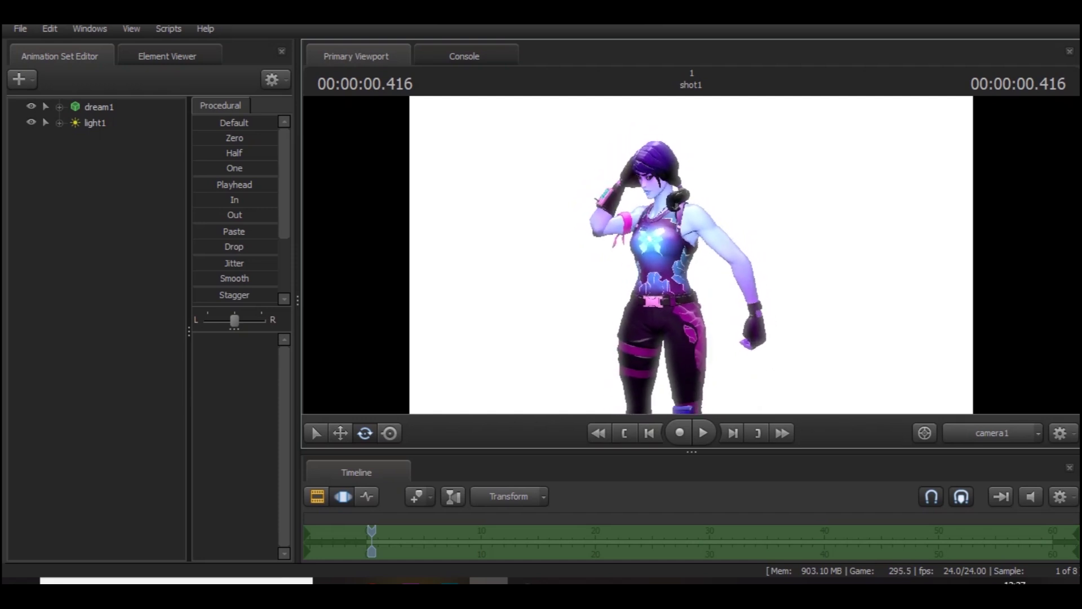
{"action": "middle_click_drag", "start_coordinate": [691, 255], "coordinate": [691, 229]}
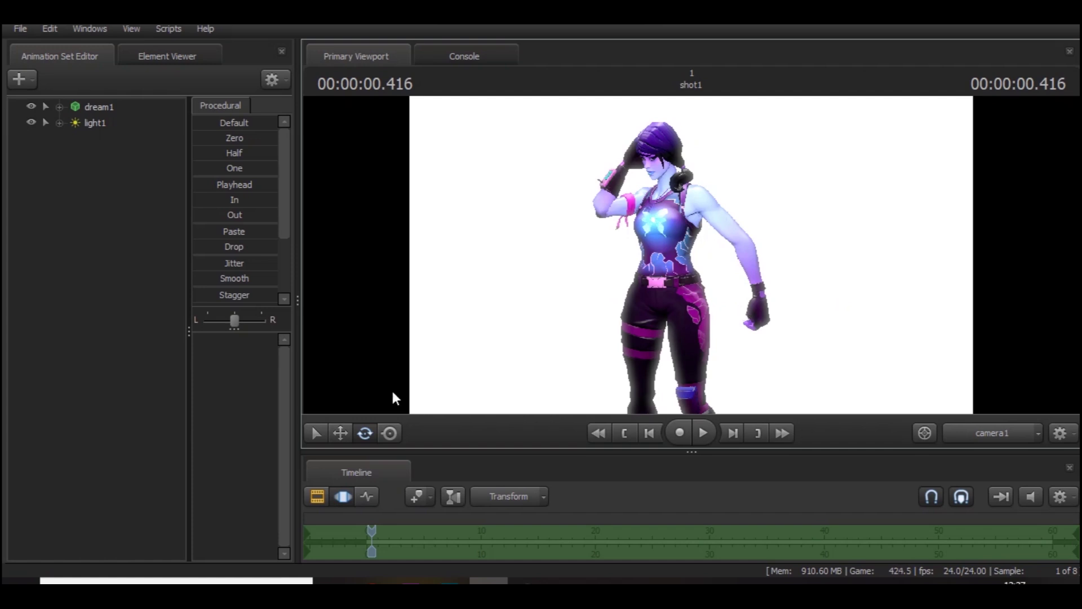
Return the timeline to the Clip Editor and select the Move tool
{"action": "left_click", "coordinate": [339, 495]}
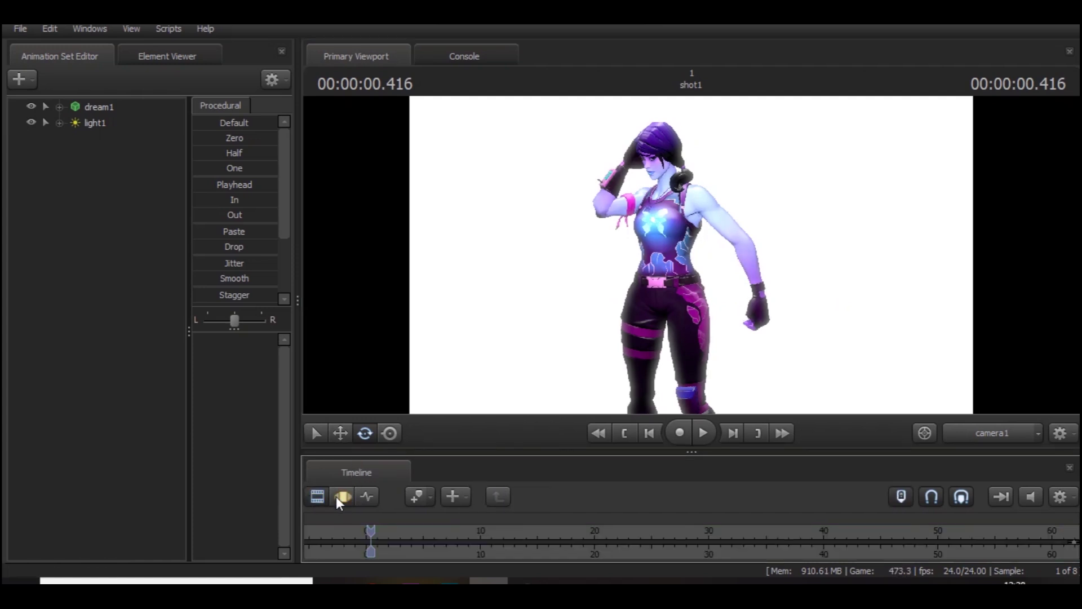
{"action": "left_click", "coordinate": [345, 496]}
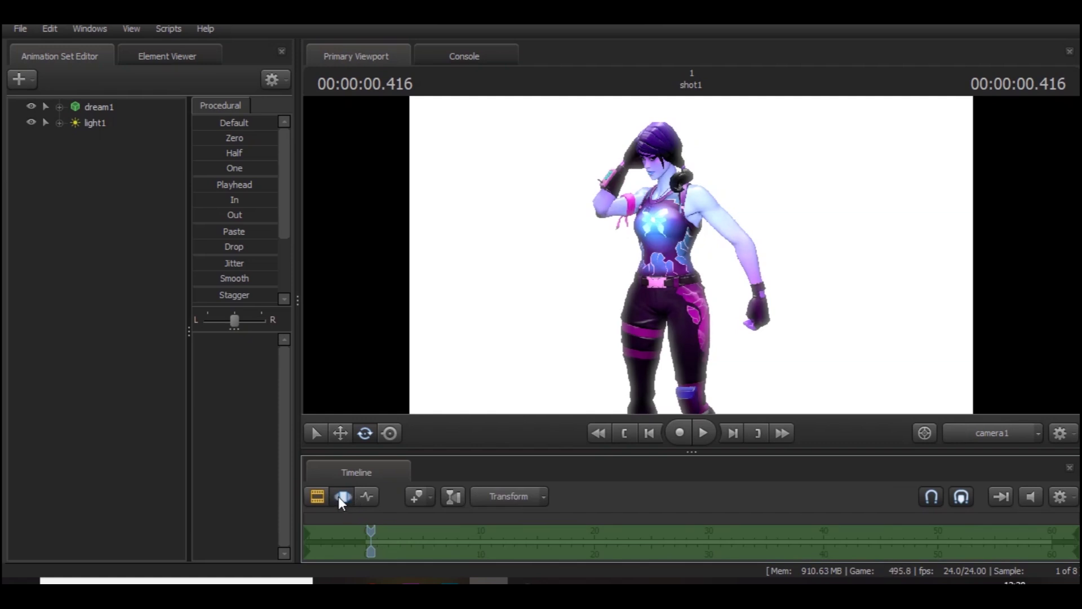
{"action": "left_click", "coordinate": [316, 497]}
{"action": "left_click", "coordinate": [341, 498]}
{"action": "left_click", "coordinate": [348, 431]}
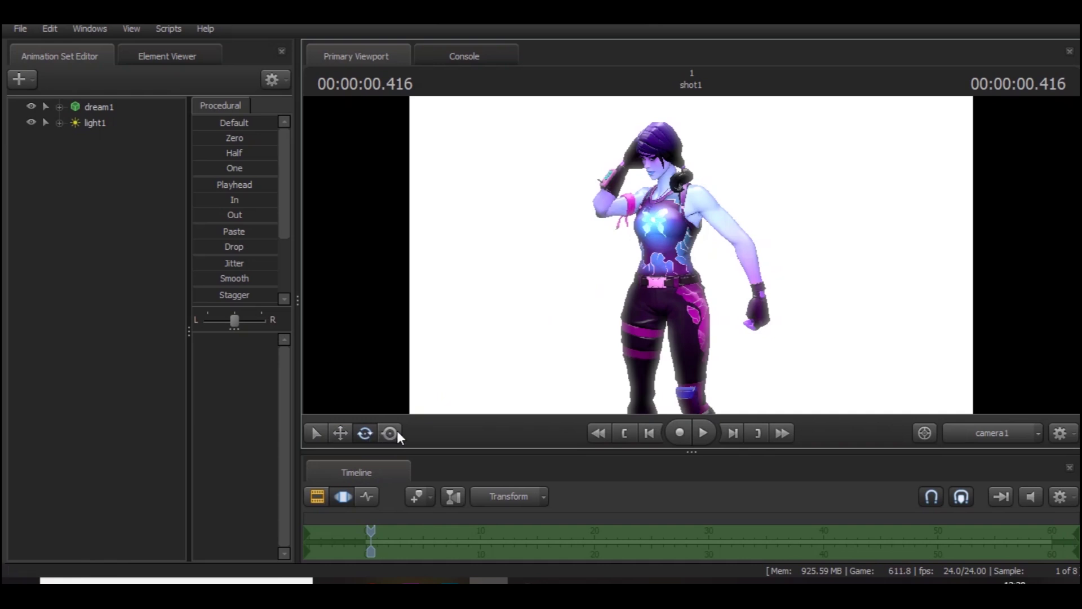
{"action": "left_click", "coordinate": [344, 430]}
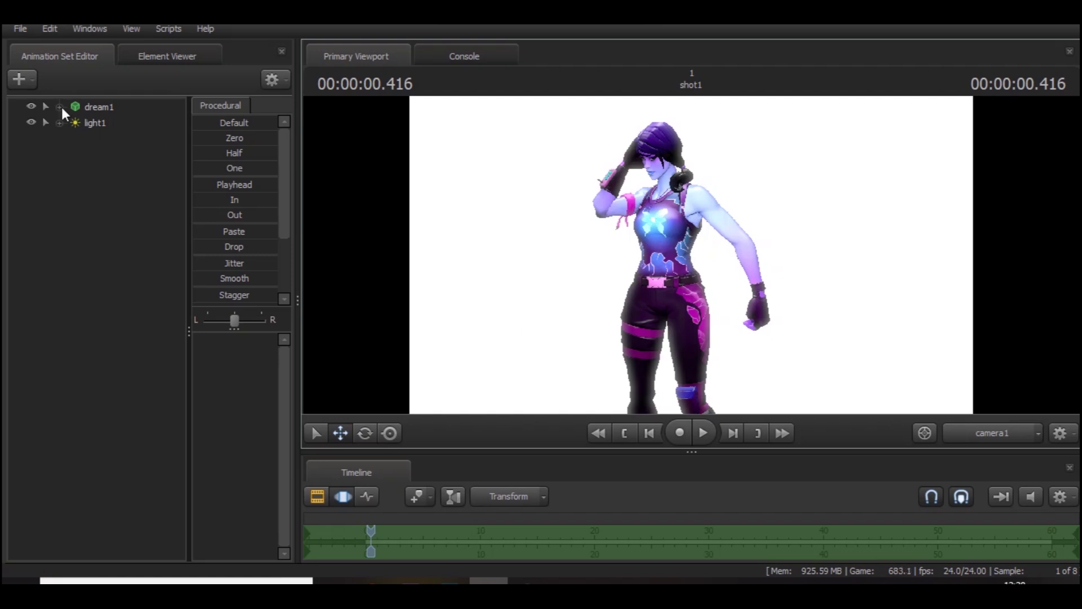
Expand dream1's Body group in the Animation Set Editor and select bip_spine_2
{"action": "left_click", "coordinate": [94, 107]}
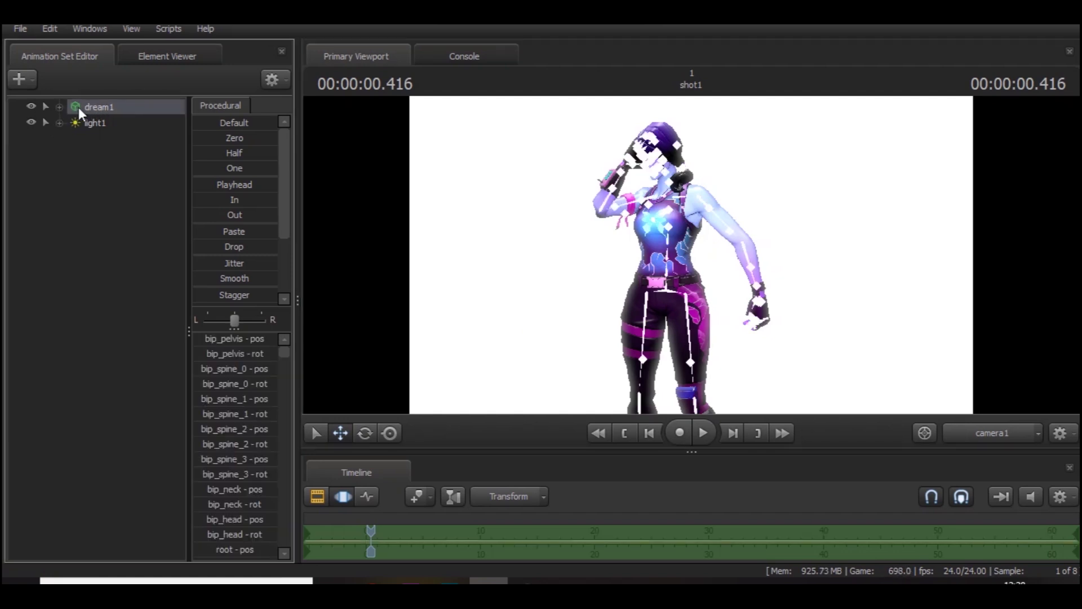
{"action": "left_click", "coordinate": [58, 106]}
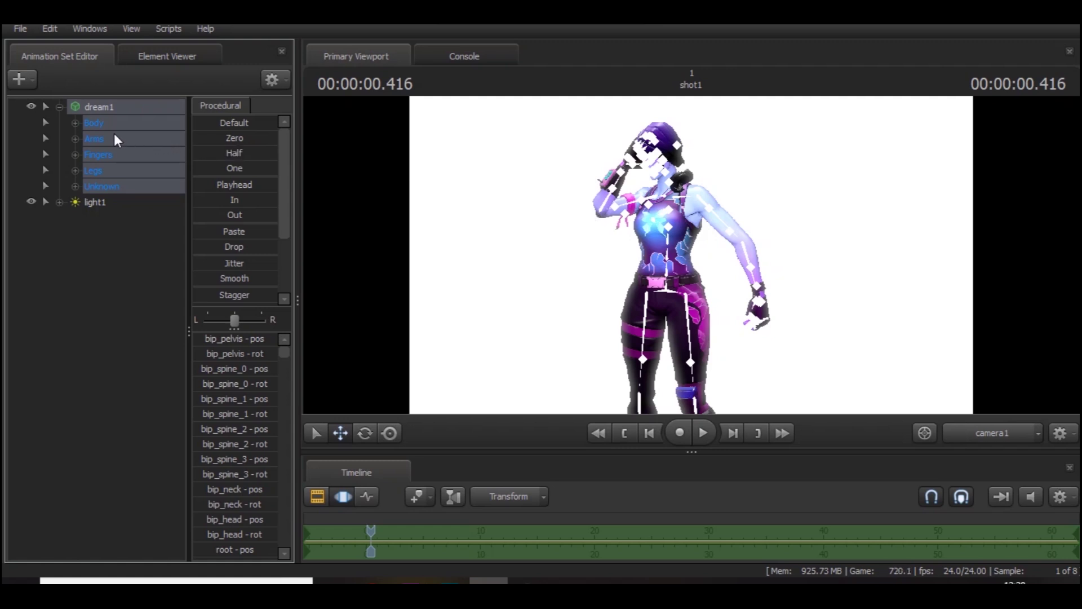
{"action": "left_click", "coordinate": [76, 123]}
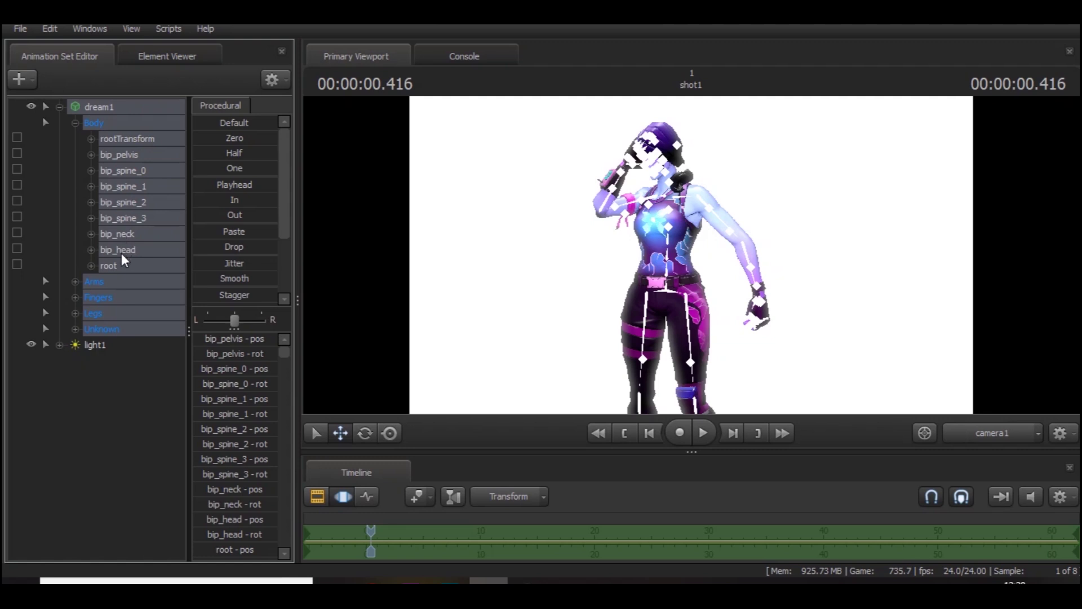
{"action": "left_click", "coordinate": [142, 204]}
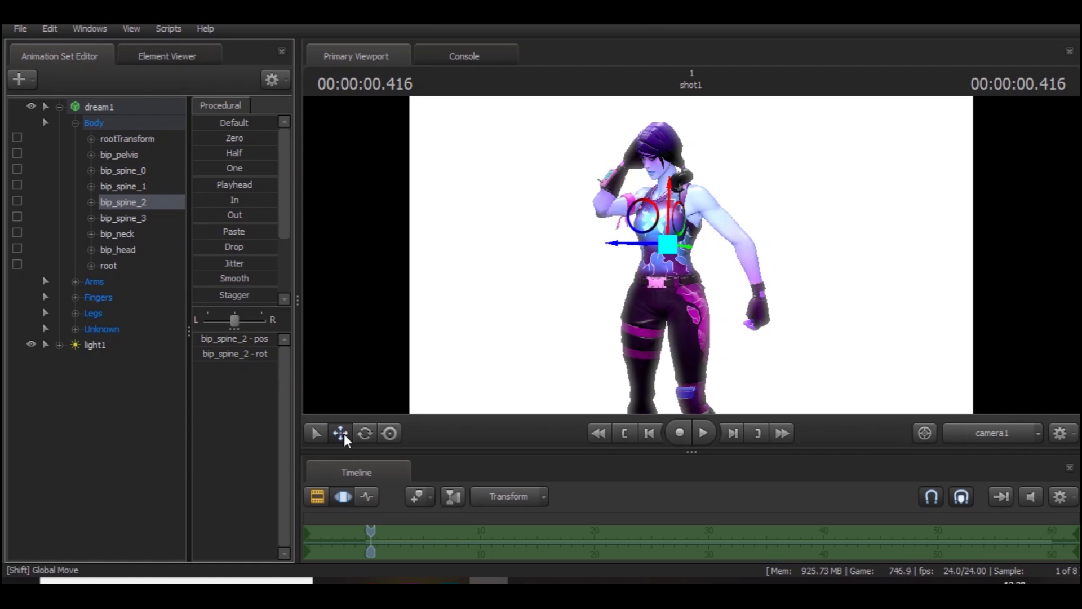
Lower bip_spine_2 slightly, then rotate it to twist the upper torso
{"action": "mouse_move", "coordinate": [672, 204]}
{"action": "left_mouse_down"}
{"action": "mouse_move", "coordinate": [670, 220]}
{"action": "mouse_move", "coordinate": [677, 179]}
{"action": "mouse_move", "coordinate": [675, 204]}
{"action": "left_mouse_up"}
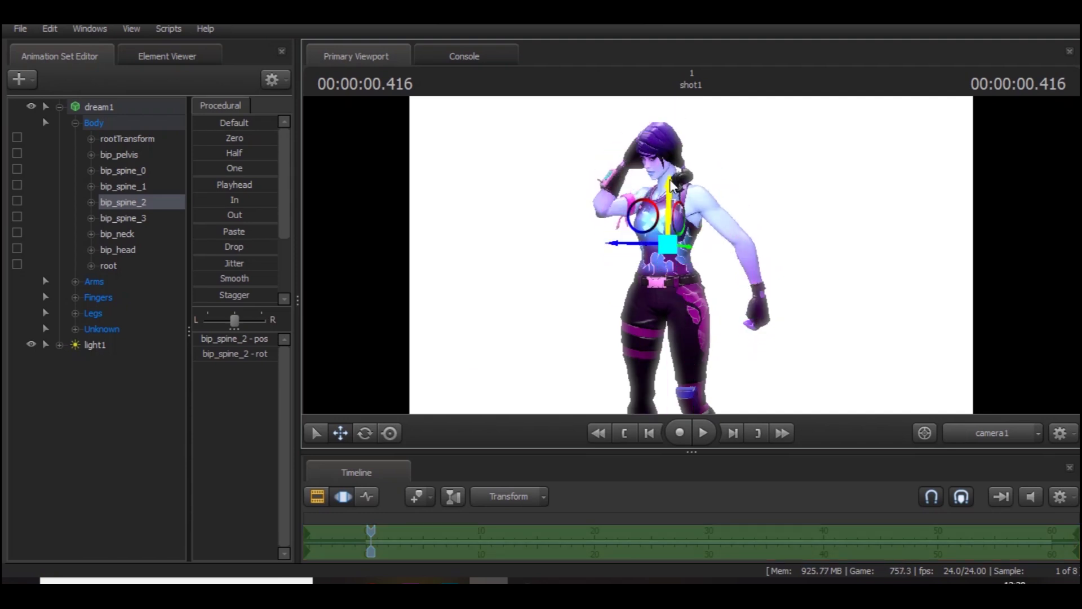
{"action": "left_click", "coordinate": [365, 439]}
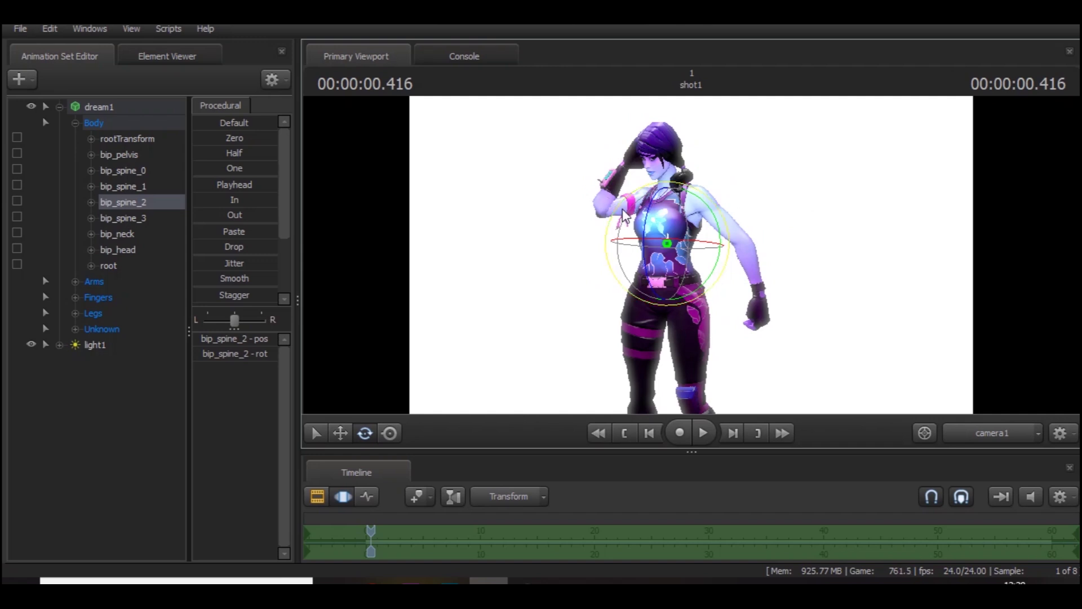
{"action": "left_click_drag", "start_coordinate": [636, 226], "coordinate": [653, 231]}
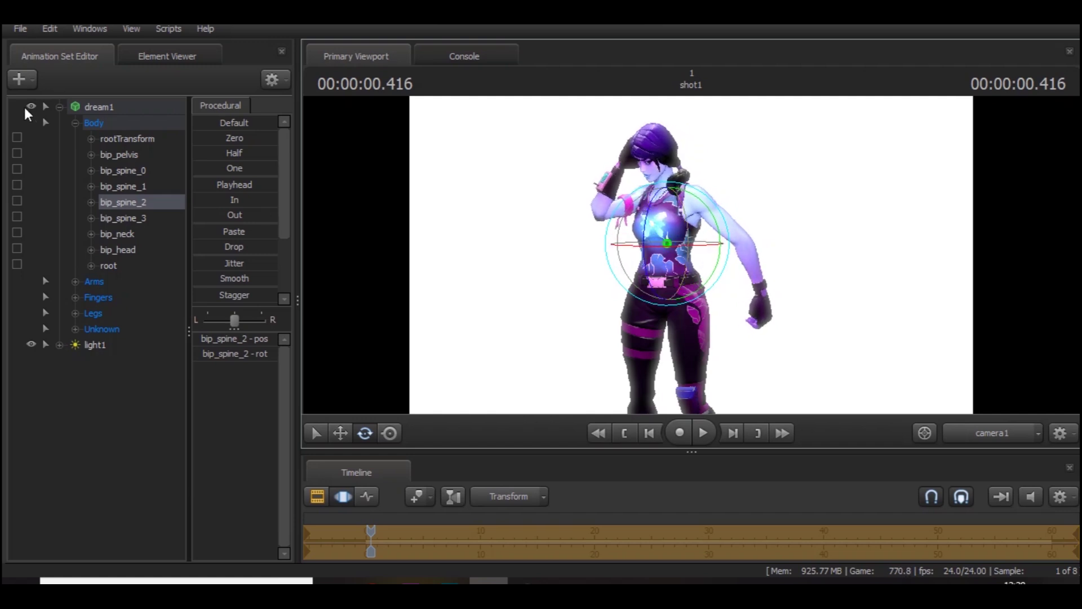
Rotate the left forearm bone bip_lowerArm_L from the Arms group to a new angle
{"action": "left_click", "coordinate": [75, 122]}
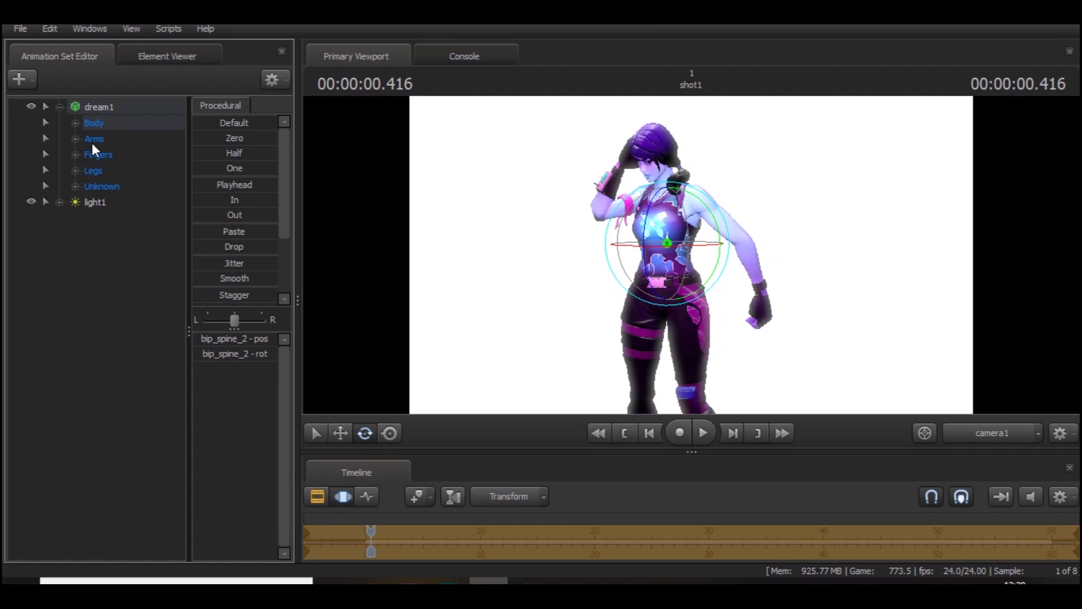
{"action": "left_click", "coordinate": [75, 139]}
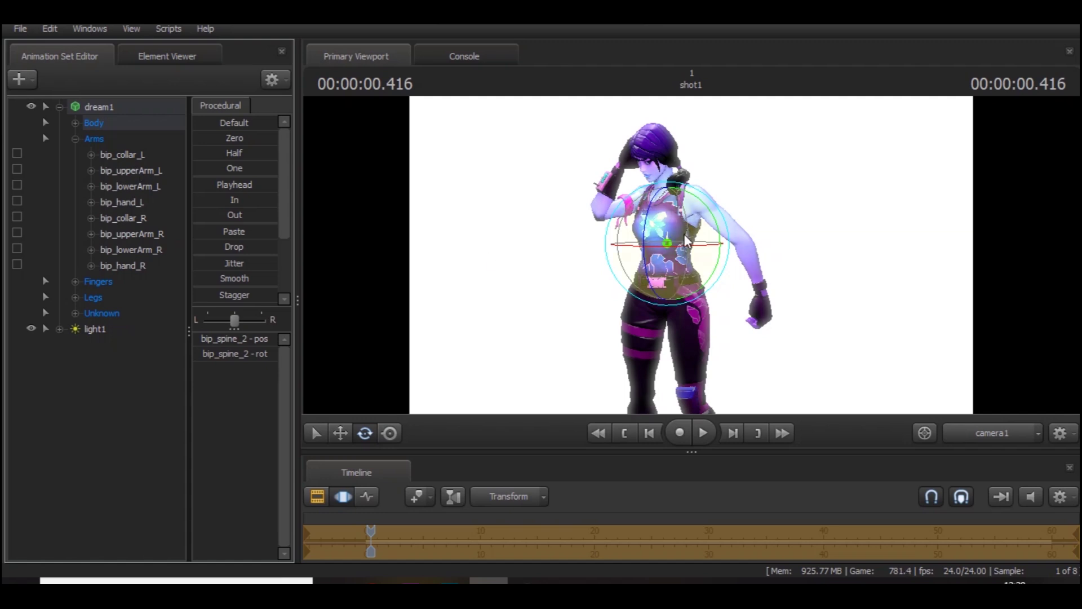
{"action": "left_click", "coordinate": [133, 187]}
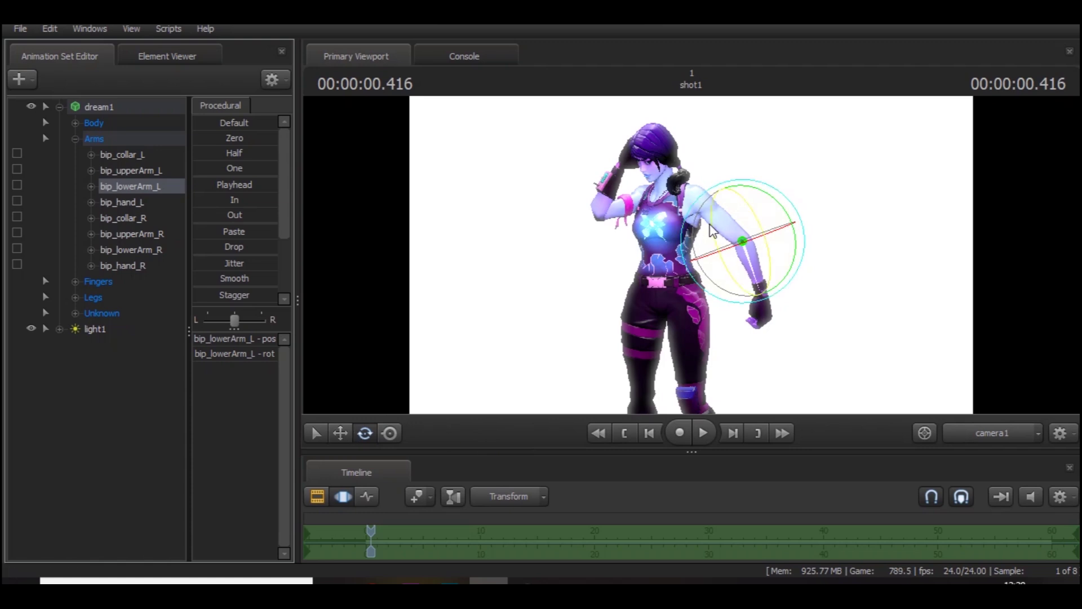
{"action": "mouse_move", "coordinate": [712, 228]}
{"action": "left_mouse_down"}
{"action": "mouse_move", "coordinate": [720, 197]}
{"action": "mouse_move", "coordinate": [726, 234]}
{"action": "left_mouse_up"}
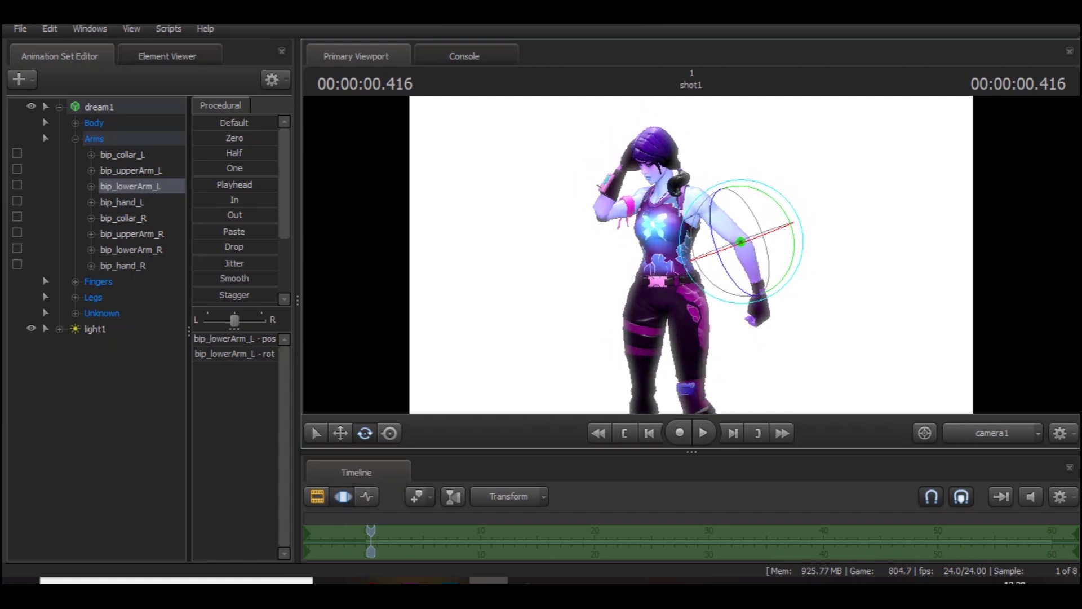
Save the scene via the Export Poster prompt, cancel the PNG export, and return to Photoshop
{"action": "left_click", "coordinate": [20, 29]}
{"action": "mouse_move", "coordinate": [98, 187]}
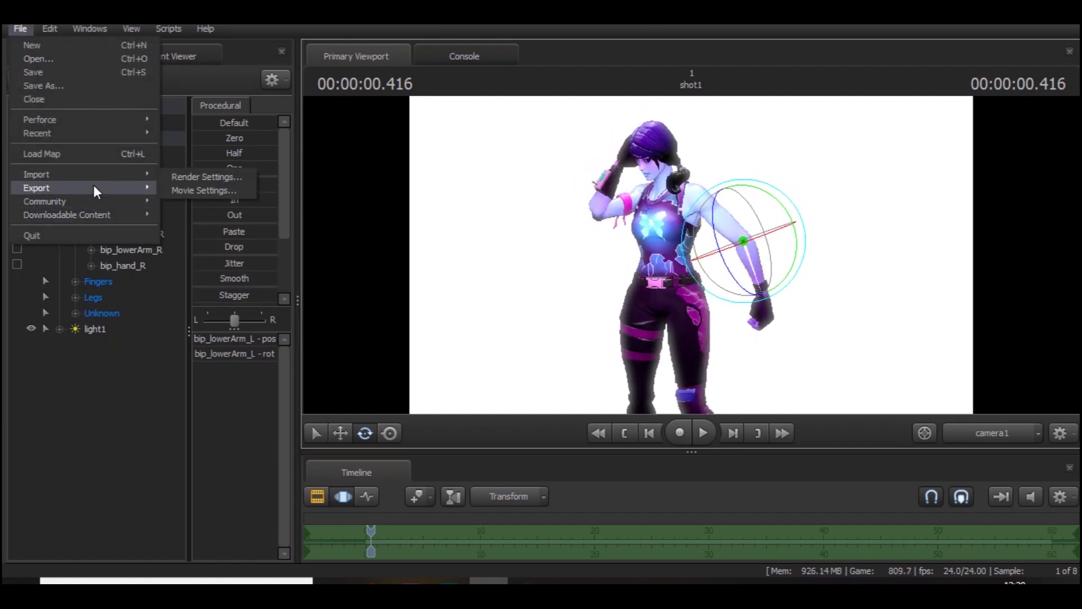
{"action": "left_click", "coordinate": [187, 203]}
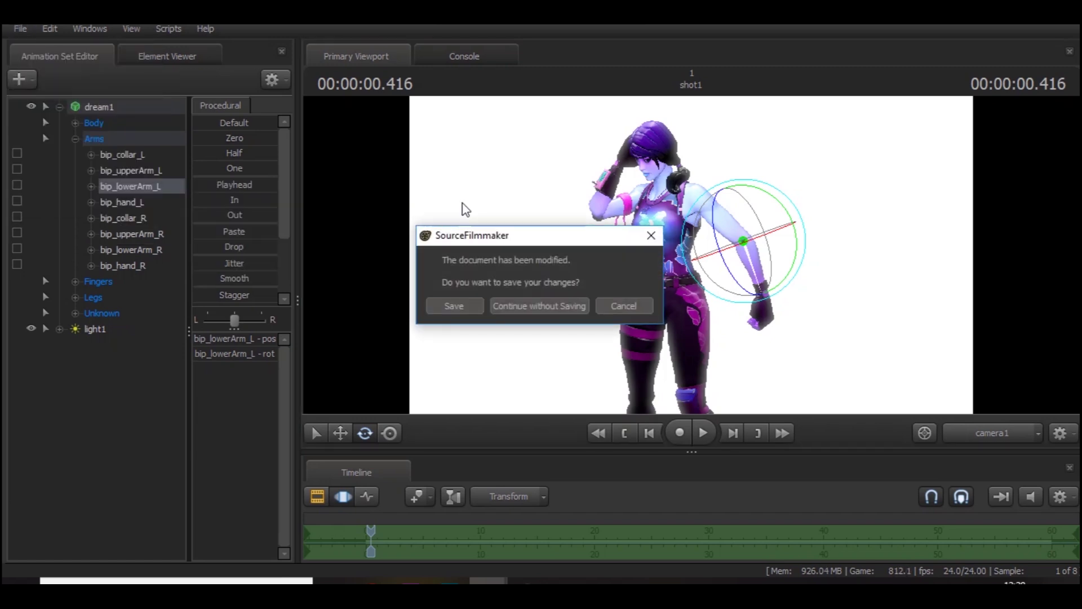
{"action": "left_click", "coordinate": [466, 306]}
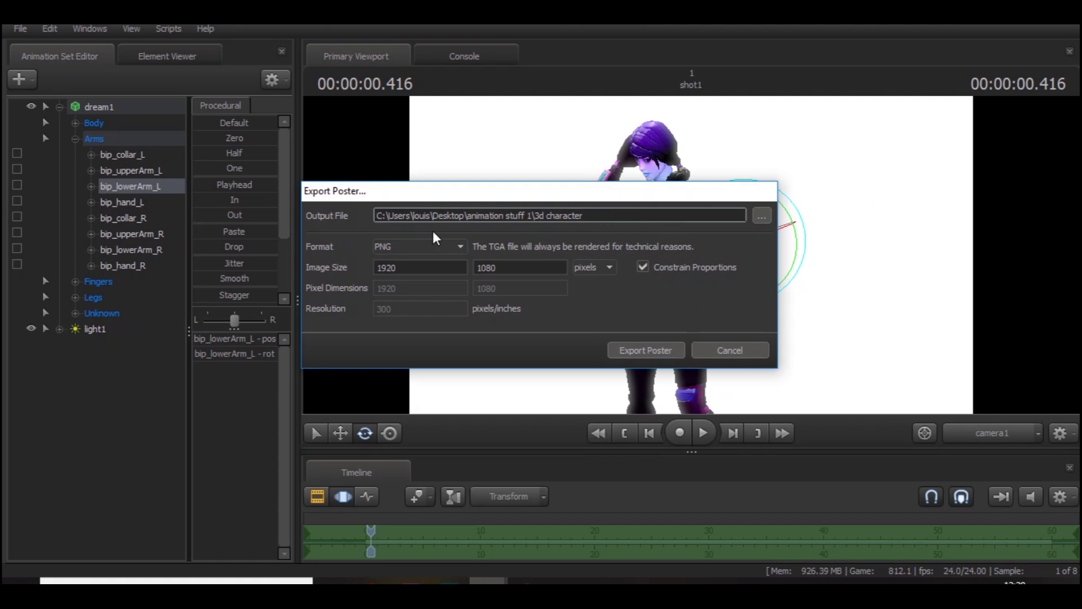
{"action": "left_click", "coordinate": [413, 248]}
{"action": "left_click", "coordinate": [468, 231]}
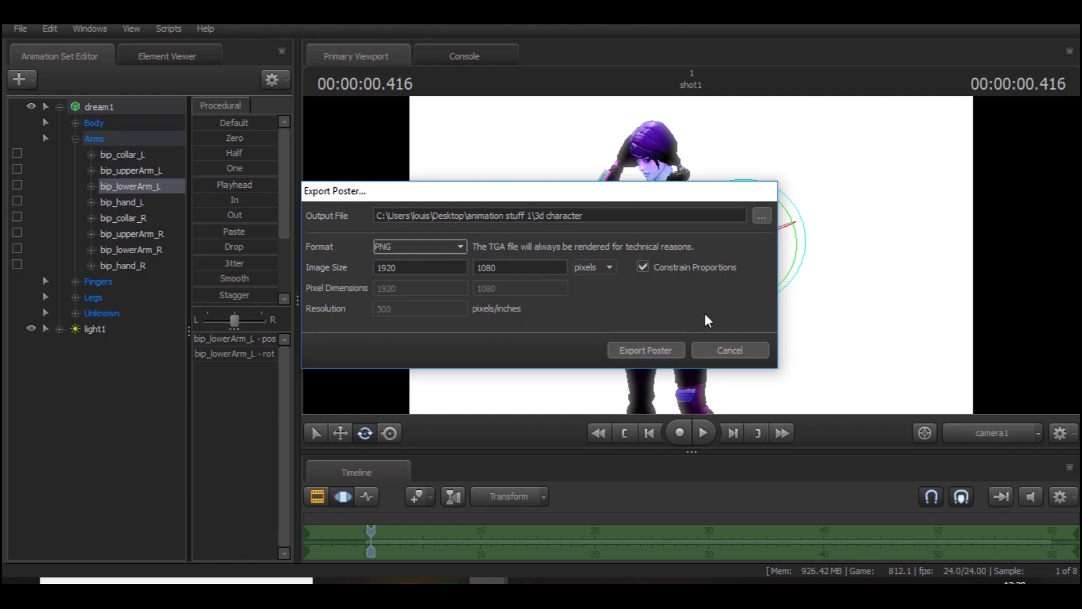
{"action": "left_click", "coordinate": [711, 350]}
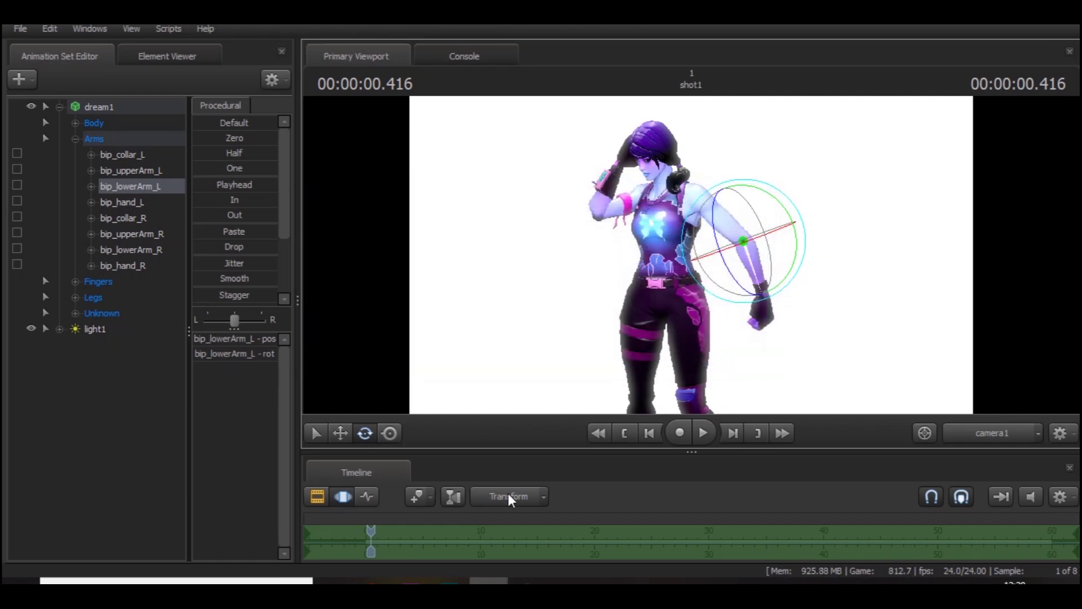
{"action": "mouse_move", "coordinate": [450, 580]}
{"action": "left_click", "coordinate": [439, 536]}
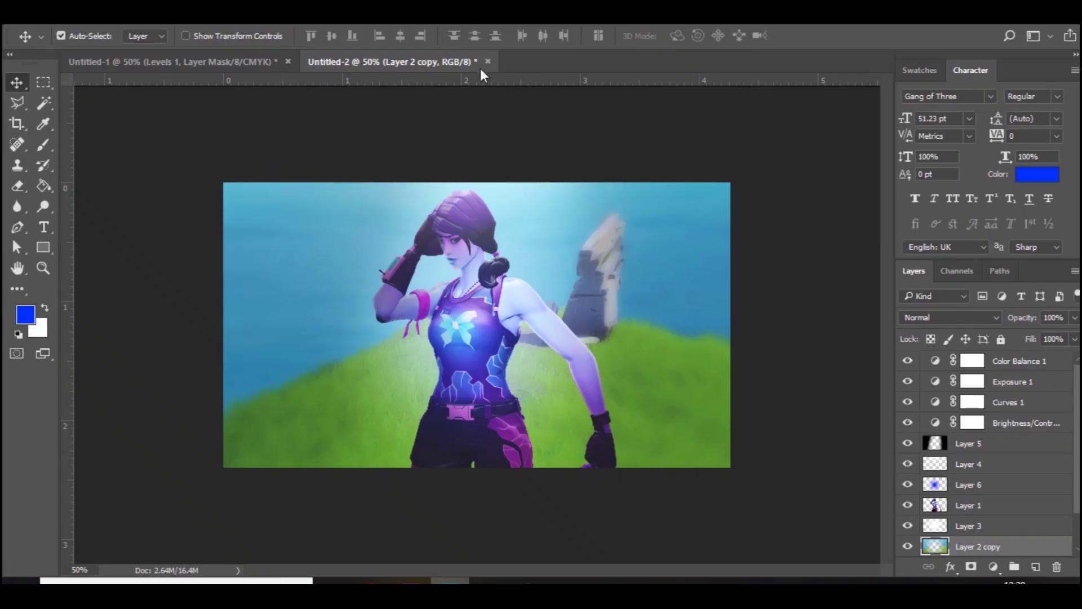
Create a new document from the Custom 1280×720 px, 300 ppi preset
{"action": "key", "text": "alt+f"}
{"action": "key", "text": "s"}
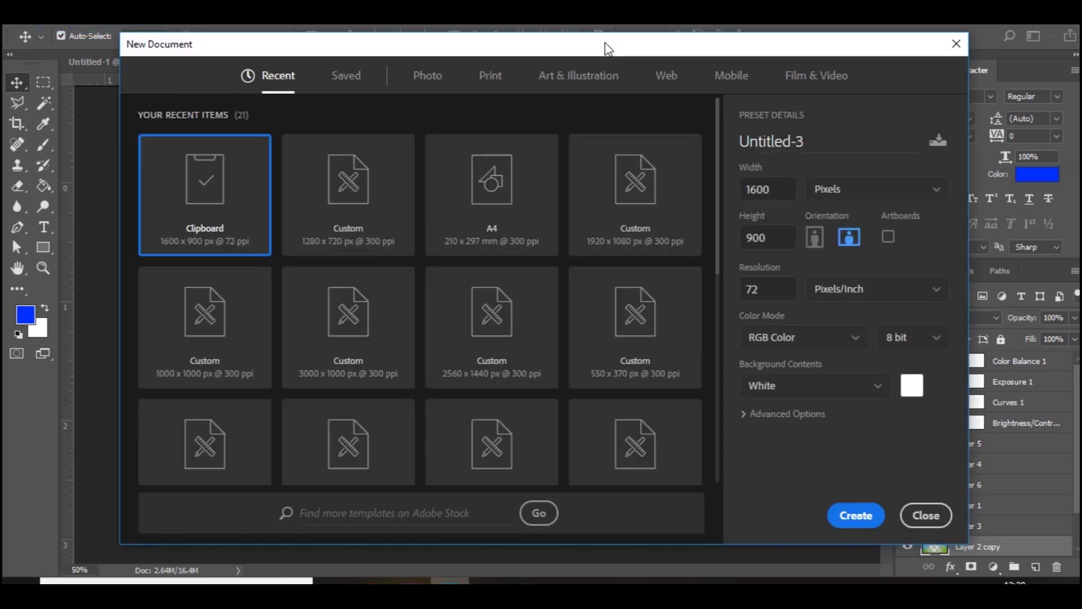
{"action": "left_click", "coordinate": [370, 217]}
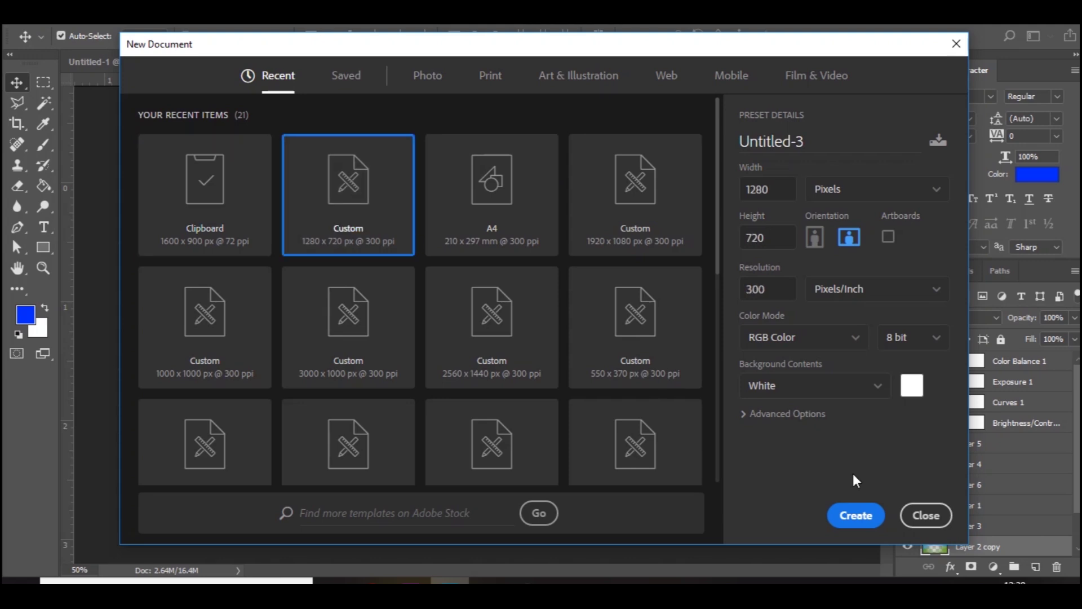
{"action": "left_click", "coordinate": [857, 515]}
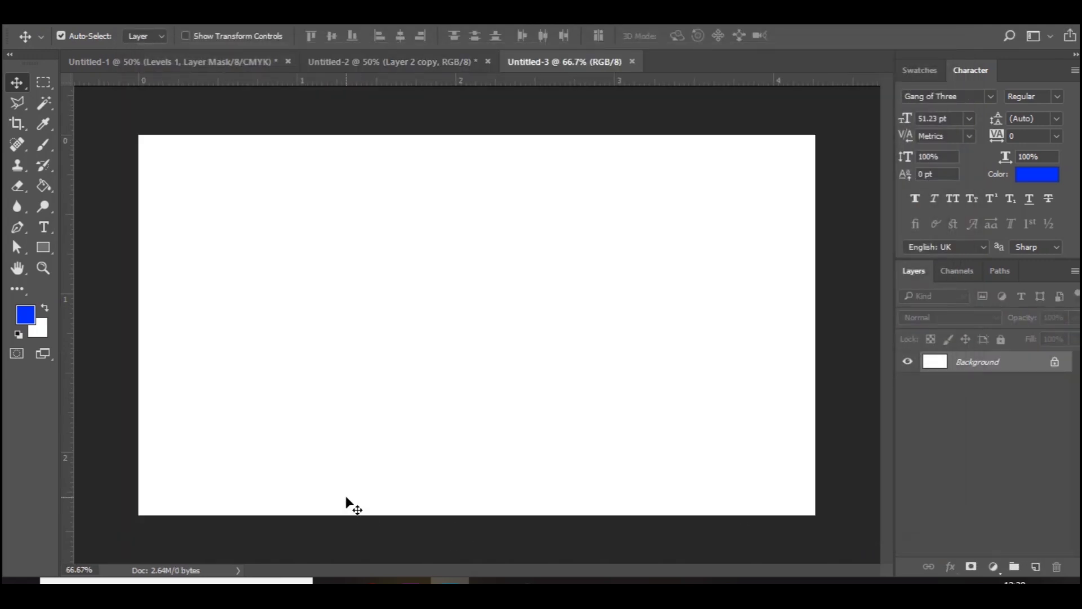
Copy the 1600 × 900 'X Marks the Spot Treasure' cliff-and-sea image from Chrome's Google Images preview
{"action": "left_click", "coordinate": [363, 578]}
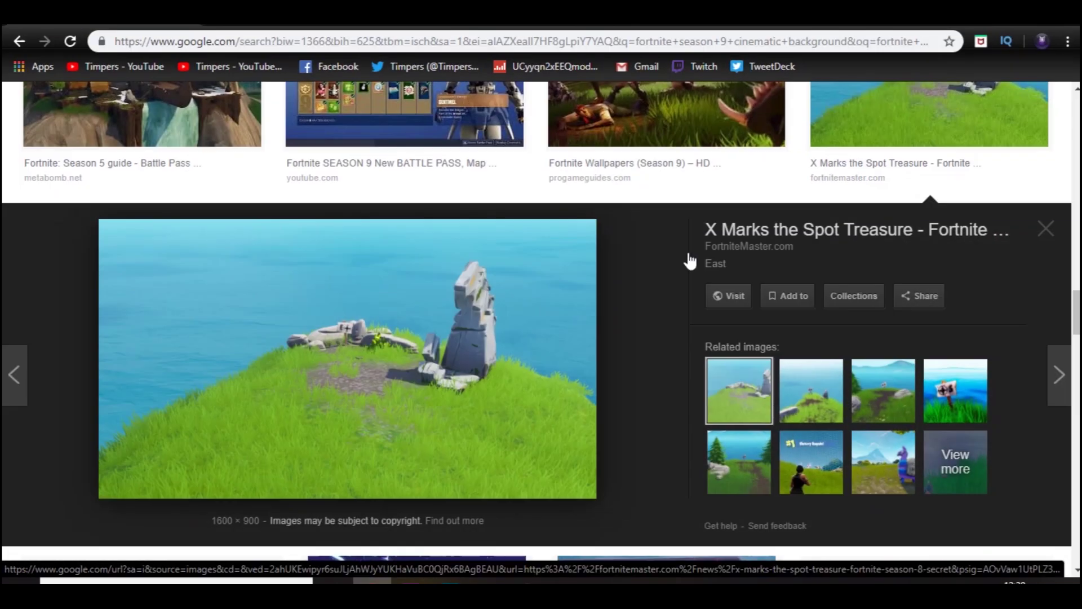
{"action": "right_click", "coordinate": [272, 343]}
{"action": "left_click", "coordinate": [305, 265]}
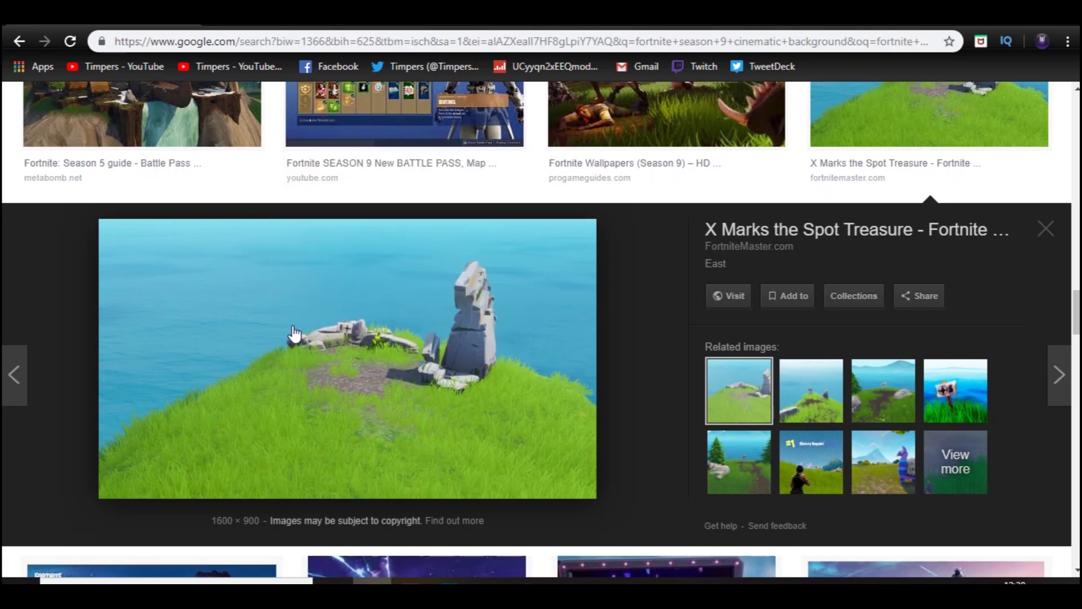
Paste the cliff-and-sea image into Untitled-3 as Layer 1 and scale it to fill the canvas
{"action": "left_click", "coordinate": [450, 581]}
{"action": "key", "text": "ctrl+v"}
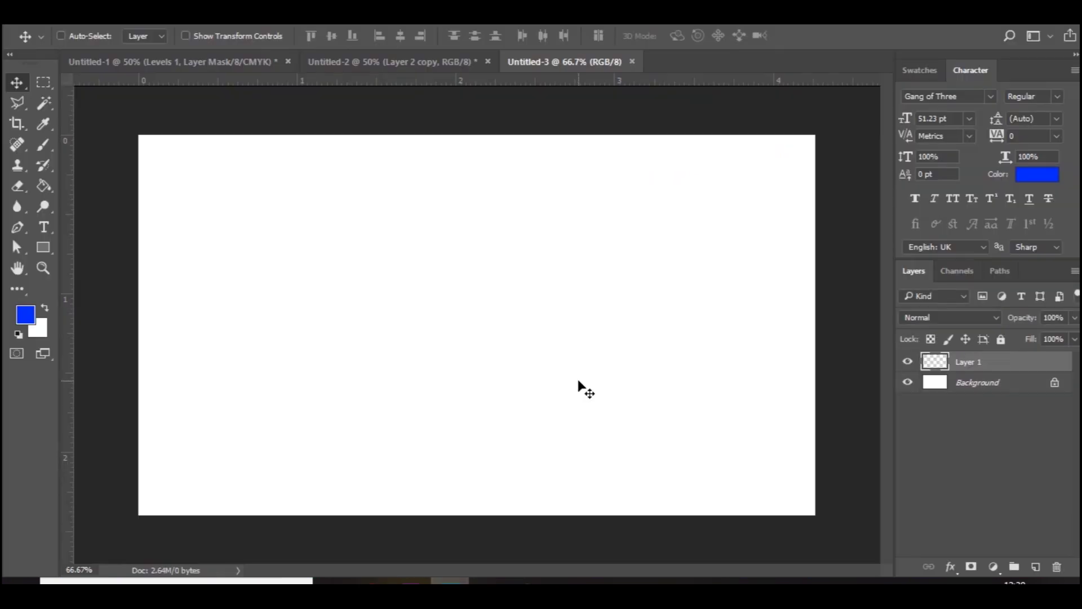
{"action": "key", "text": "ctrl+t"}
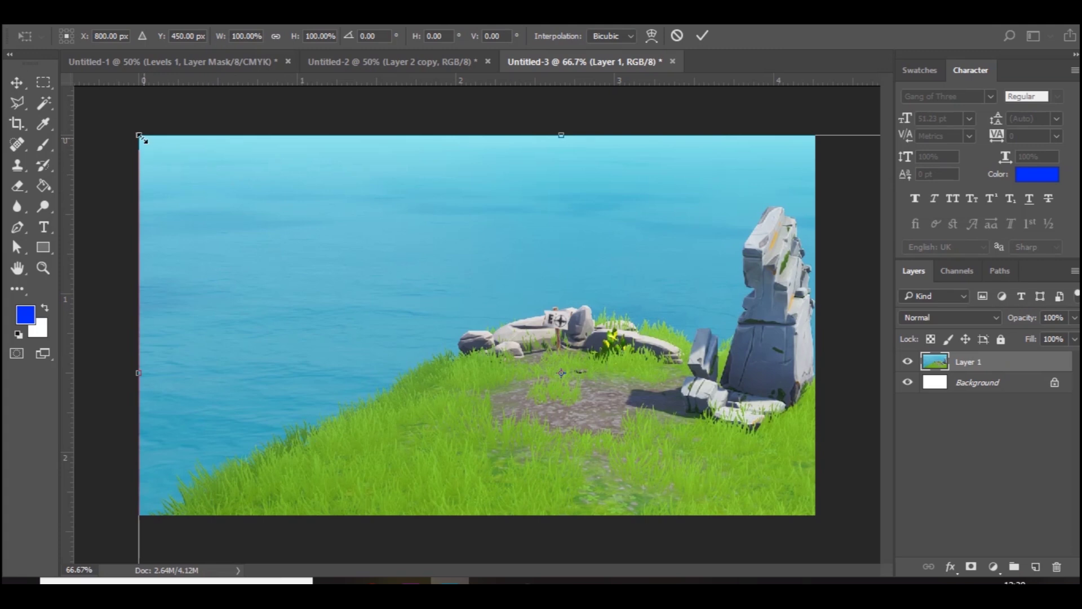
{"action": "left_click_drag", "start_coordinate": [139, 136], "coordinate": [340, 244]}
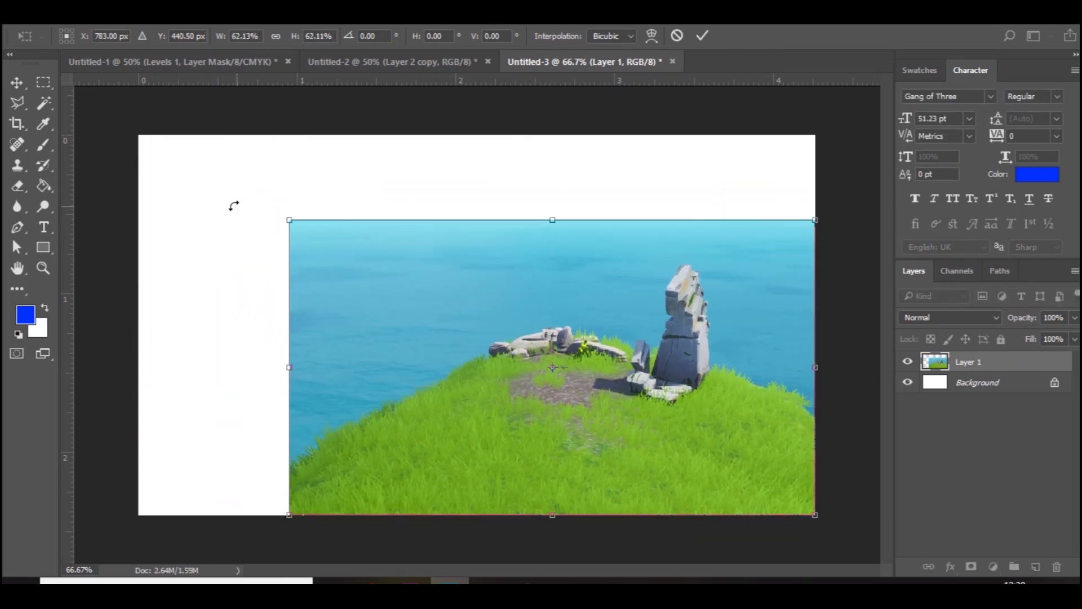
{"action": "left_click_drag", "start_coordinate": [290, 220], "coordinate": [139, 135]}
{"action": "key", "text": "Return"}
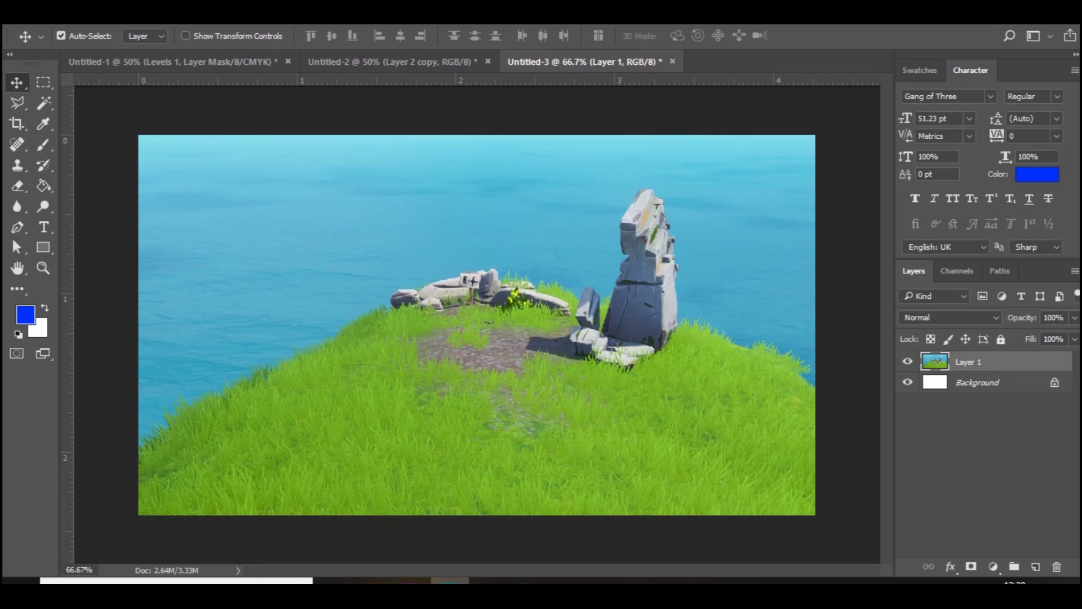
{"action": "left_click", "coordinate": [10, 17]}
Place the '3d character' image over the cliff scene and rasterize its layer
{"action": "left_click", "coordinate": [90, 305]}
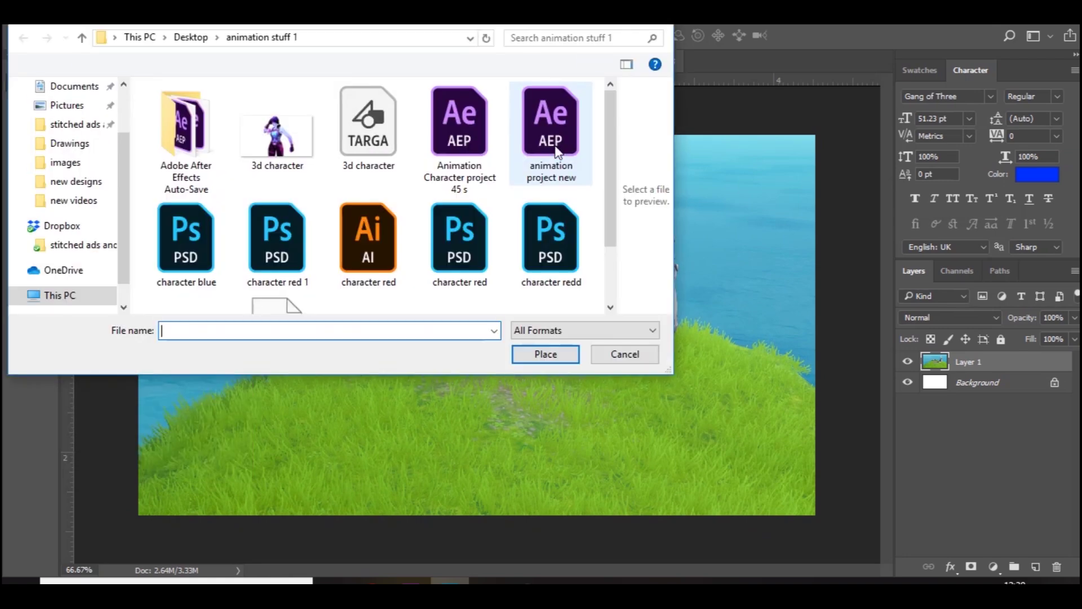
{"action": "left_click", "coordinate": [314, 149]}
{"action": "double_click", "coordinate": [315, 148]}
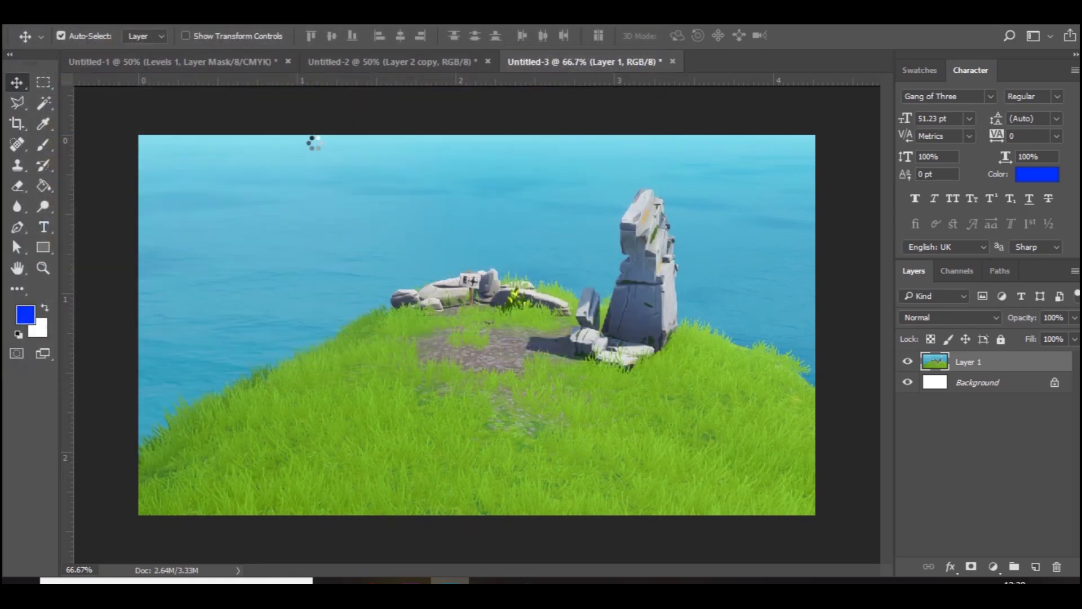
{"action": "key", "text": "Return"}
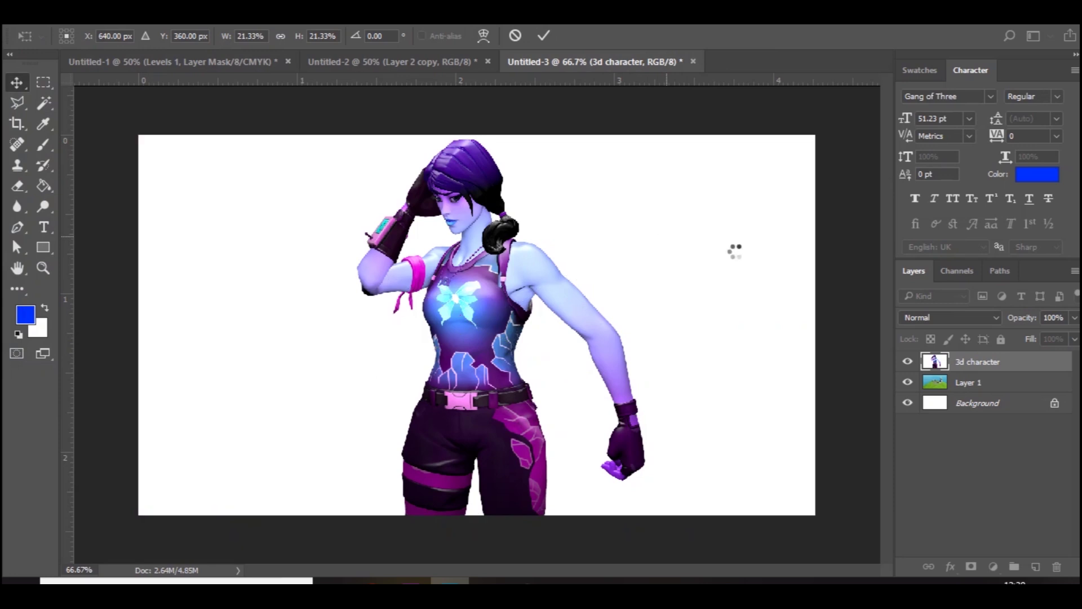
{"action": "right_click", "coordinate": [979, 367]}
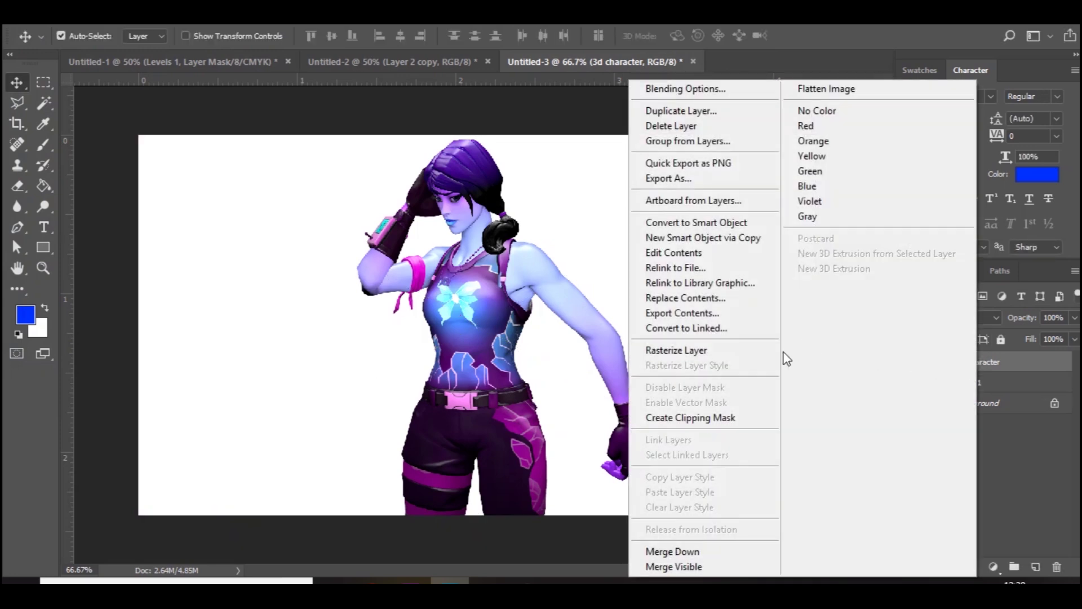
{"action": "left_click", "coordinate": [752, 354]}
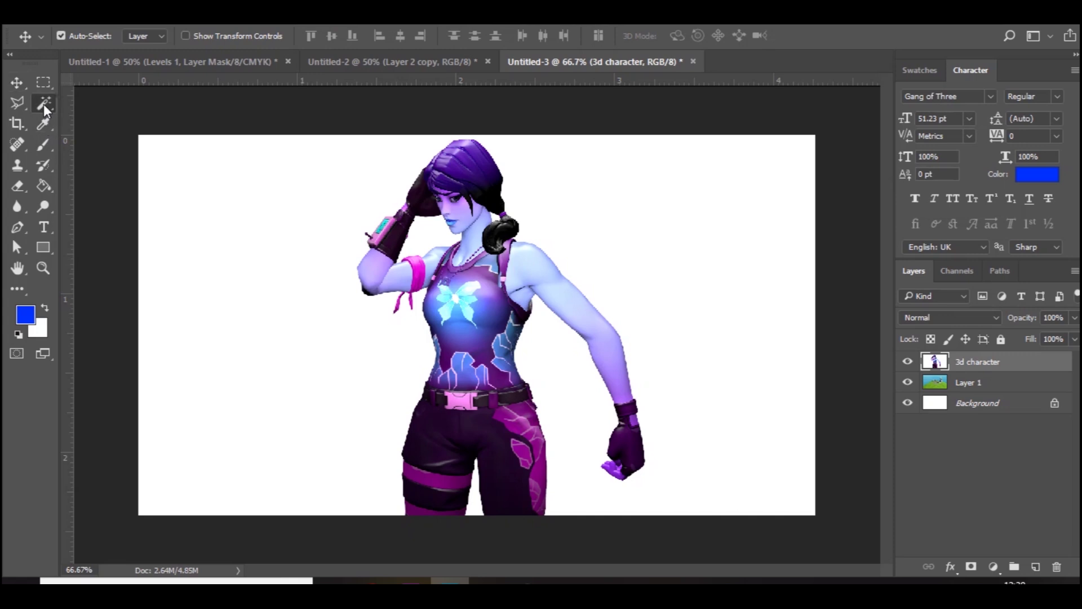
Remove the white background and the white gap between the legs with the Magic Wand
{"action": "left_click", "coordinate": [45, 108]}
{"action": "left_click", "coordinate": [78, 116]}
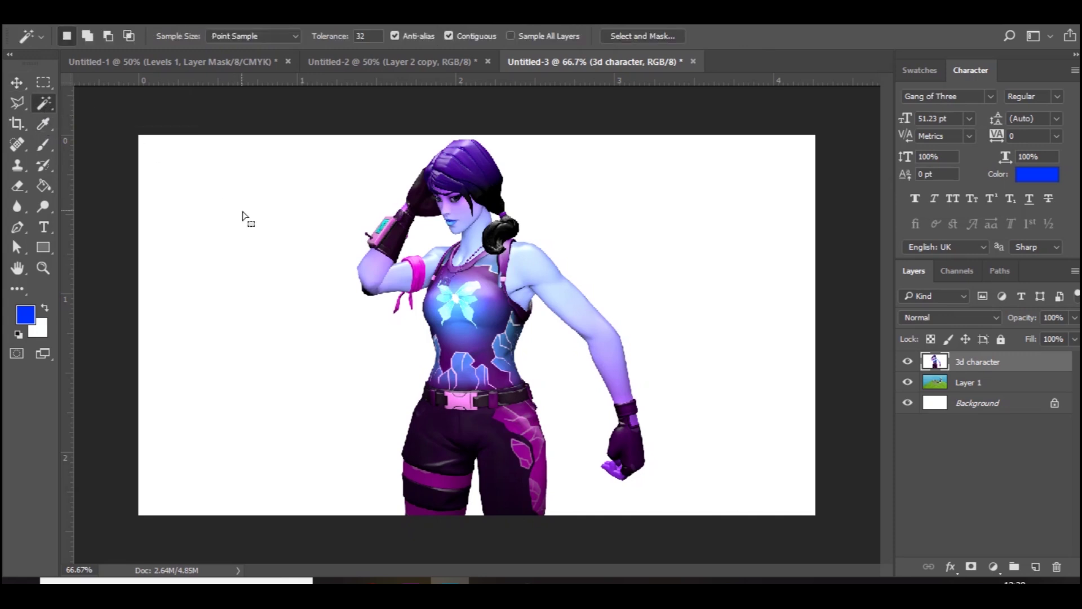
{"action": "left_click", "coordinate": [241, 217]}
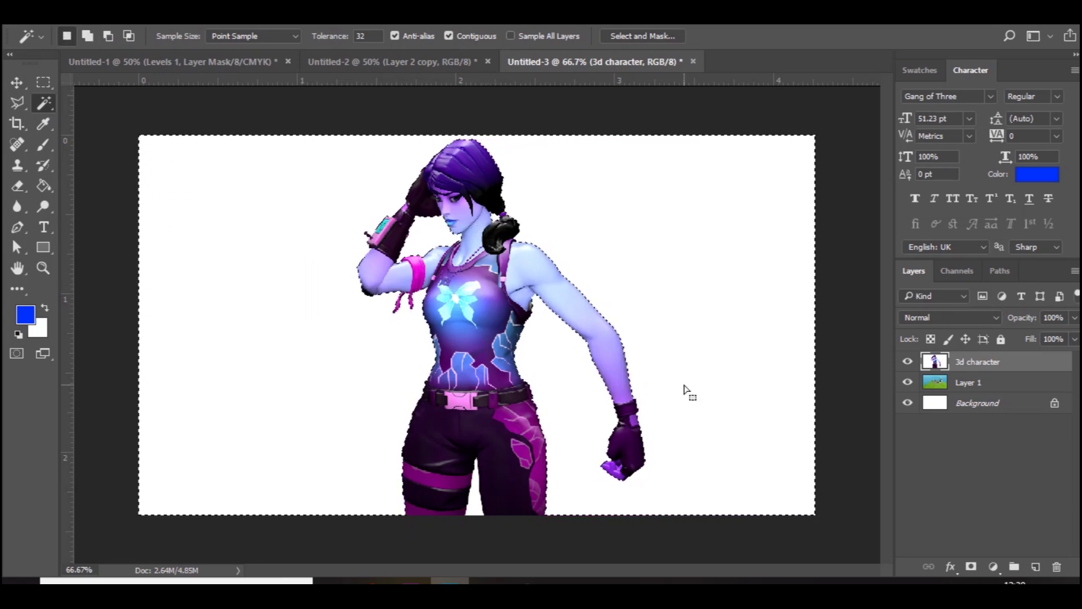
{"action": "key", "text": "Delete"}
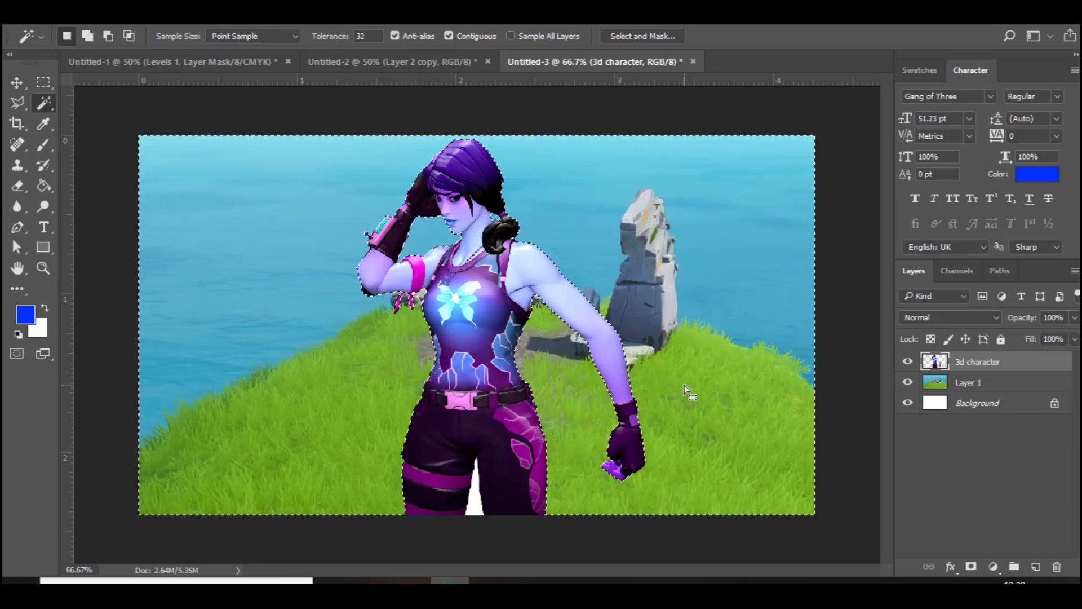
{"action": "left_click", "coordinate": [476, 504]}
{"action": "key", "text": "Delete"}
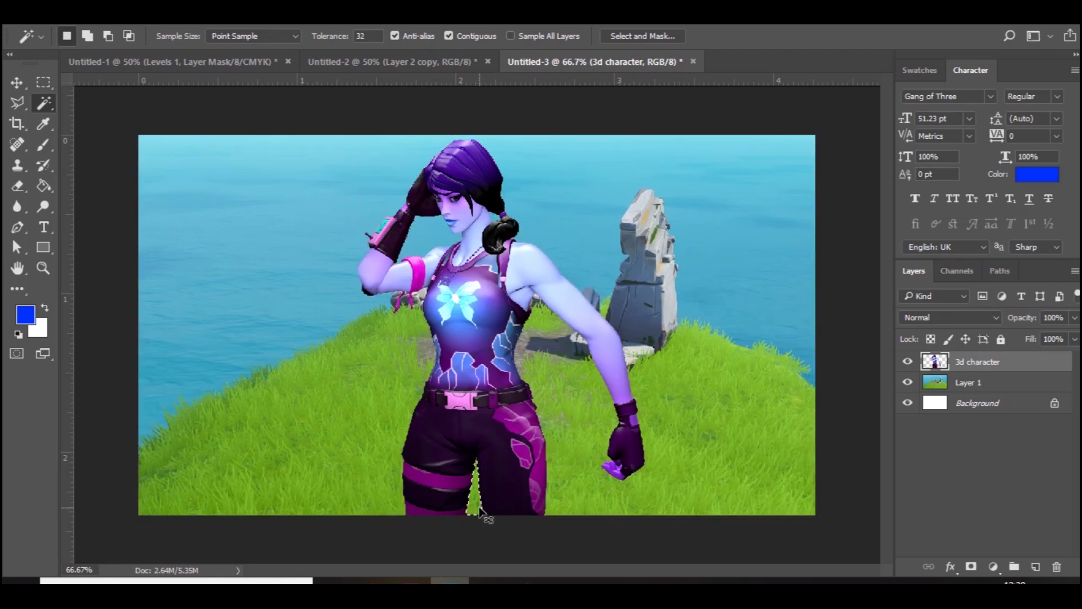
{"action": "key", "text": "ctrl+d"}
Enlarge the character to about 113% and move it lower in the frame
{"action": "key", "text": "v"}
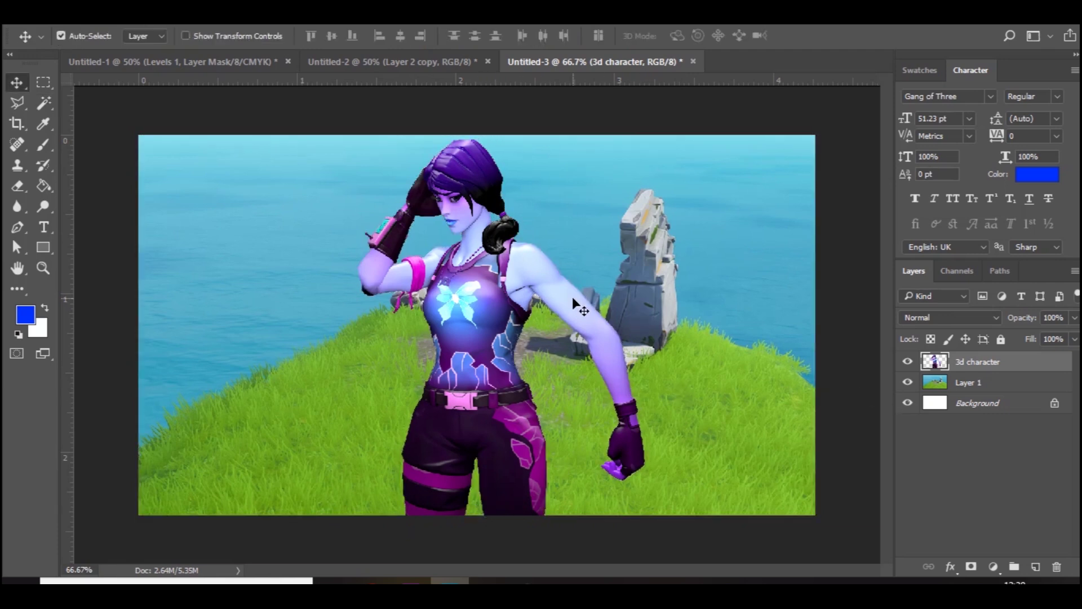
{"action": "key", "text": "ctrl+t"}
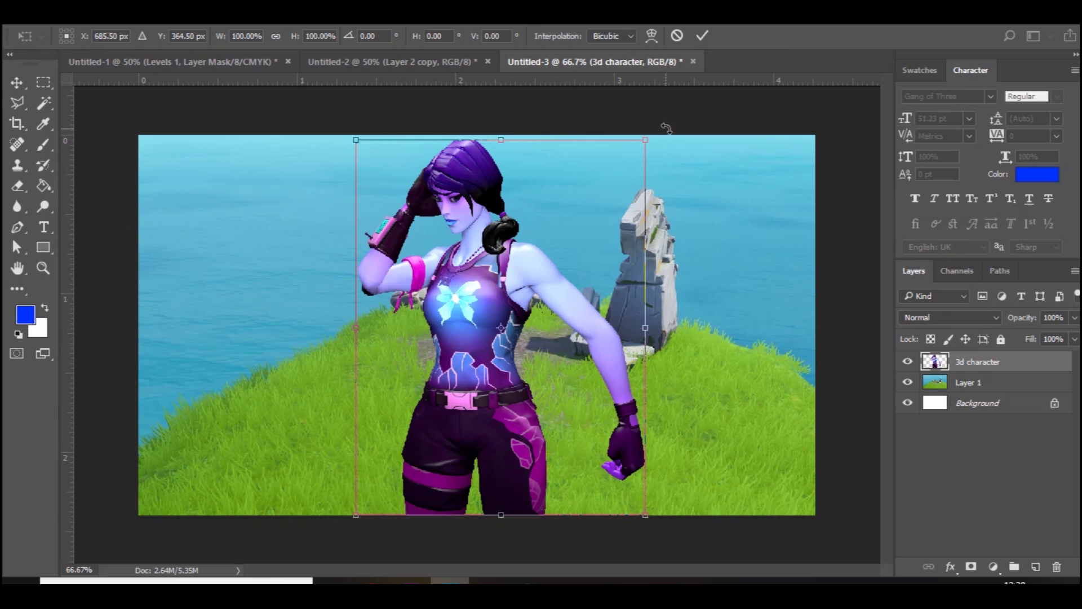
{"action": "left_click_drag", "start_coordinate": [646, 138], "coordinate": [664, 115], "text": "alt"}
{"action": "left_click_drag", "start_coordinate": [539, 209], "coordinate": [536, 233]}
{"action": "key", "text": "Return"}
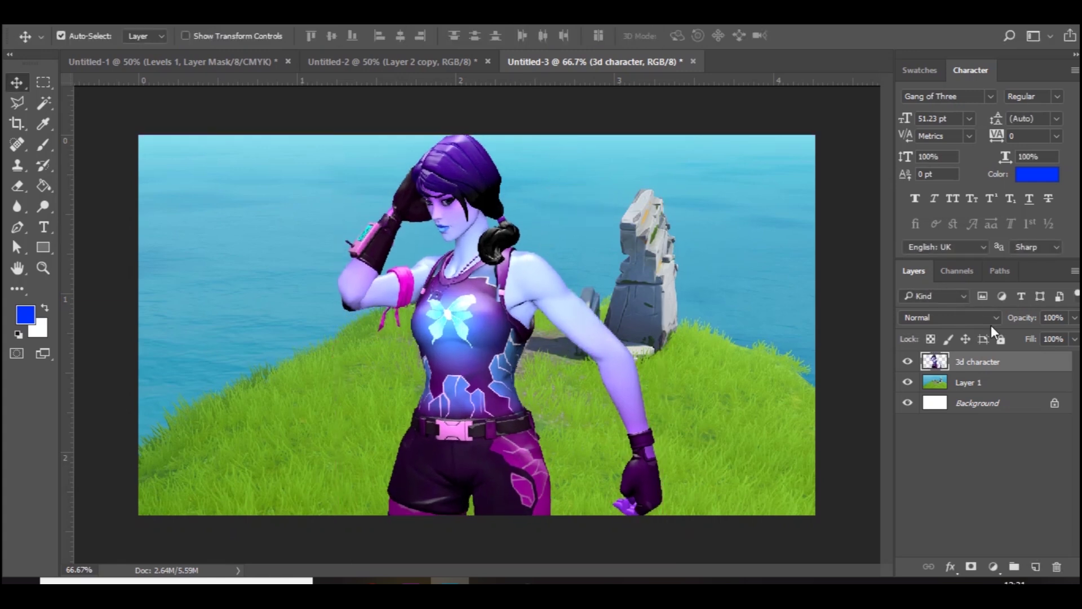
Add a faint Gradient Overlay and a soft Inner Glow to the '3d character' layer
{"action": "double_click", "coordinate": [1023, 364]}
{"action": "left_click", "coordinate": [289, 311]}
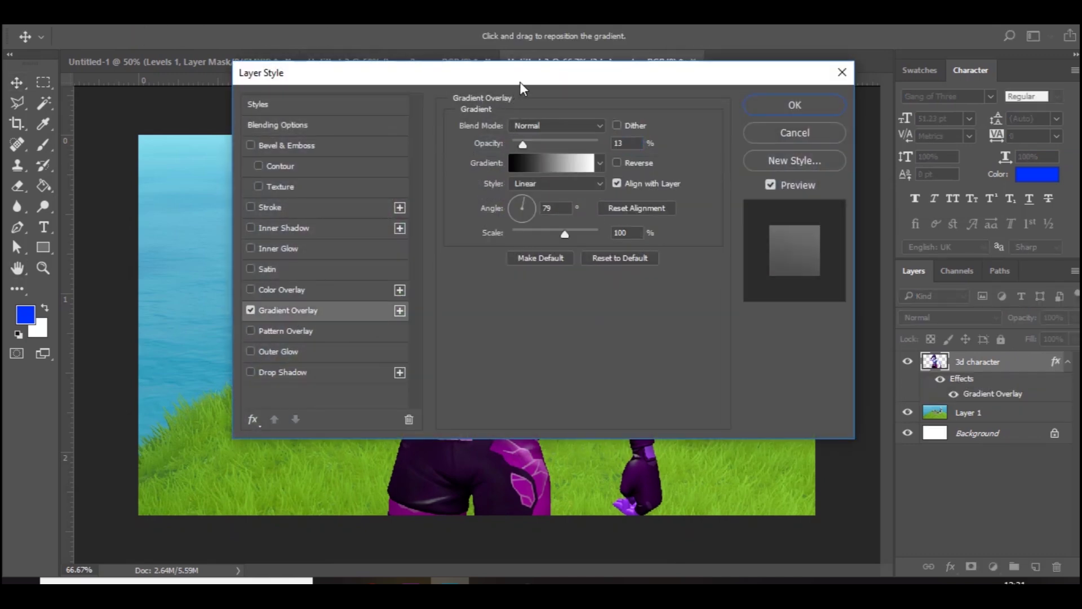
{"action": "left_click_drag", "start_coordinate": [510, 80], "coordinate": [874, 52]}
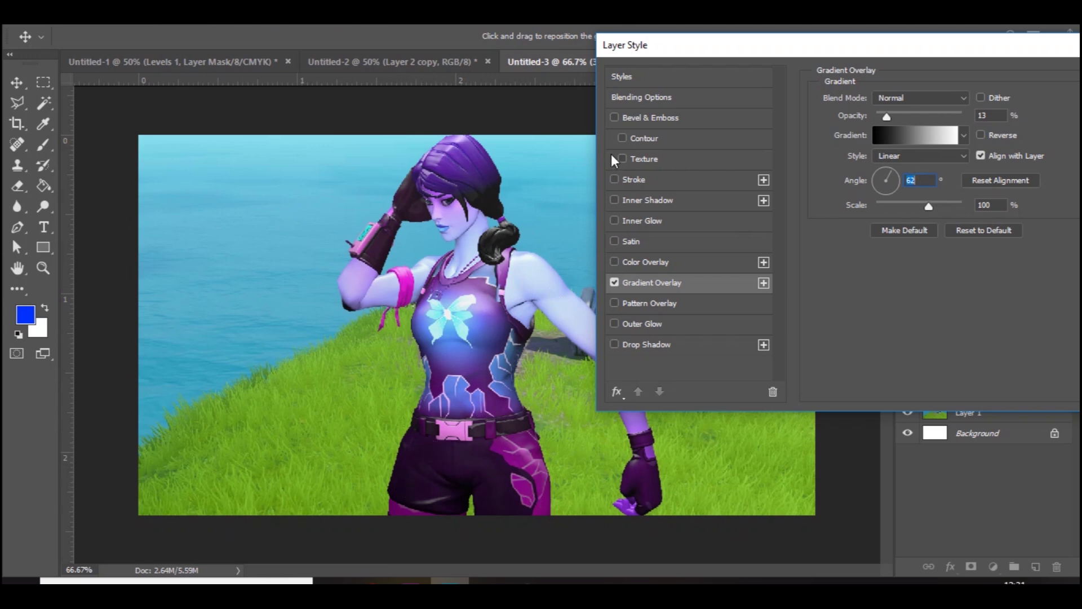
{"action": "left_click", "coordinate": [643, 221]}
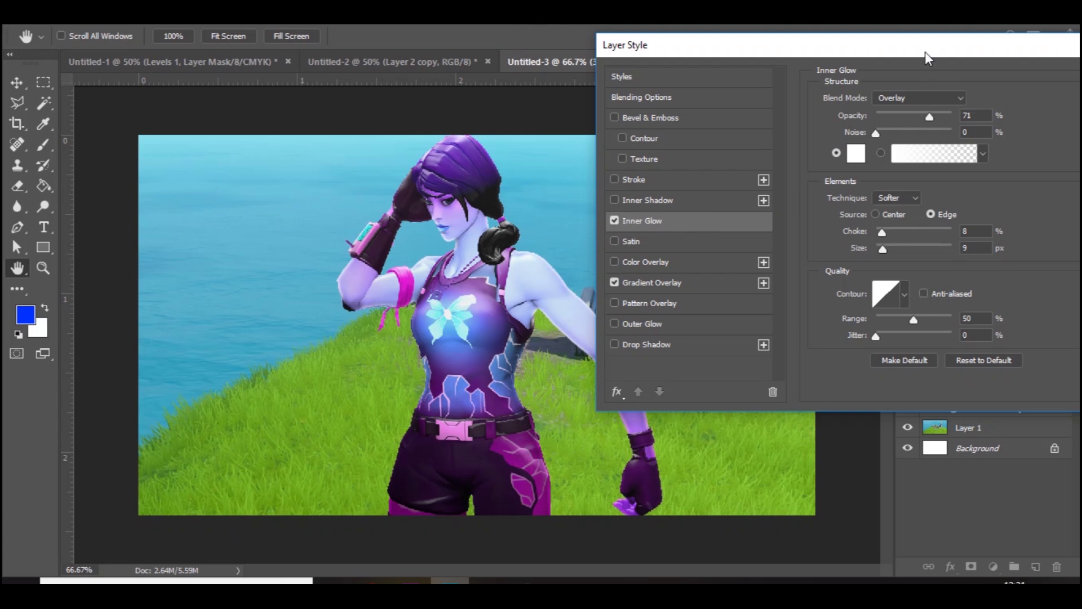
{"action": "left_click_drag", "start_coordinate": [924, 52], "coordinate": [887, 59]}
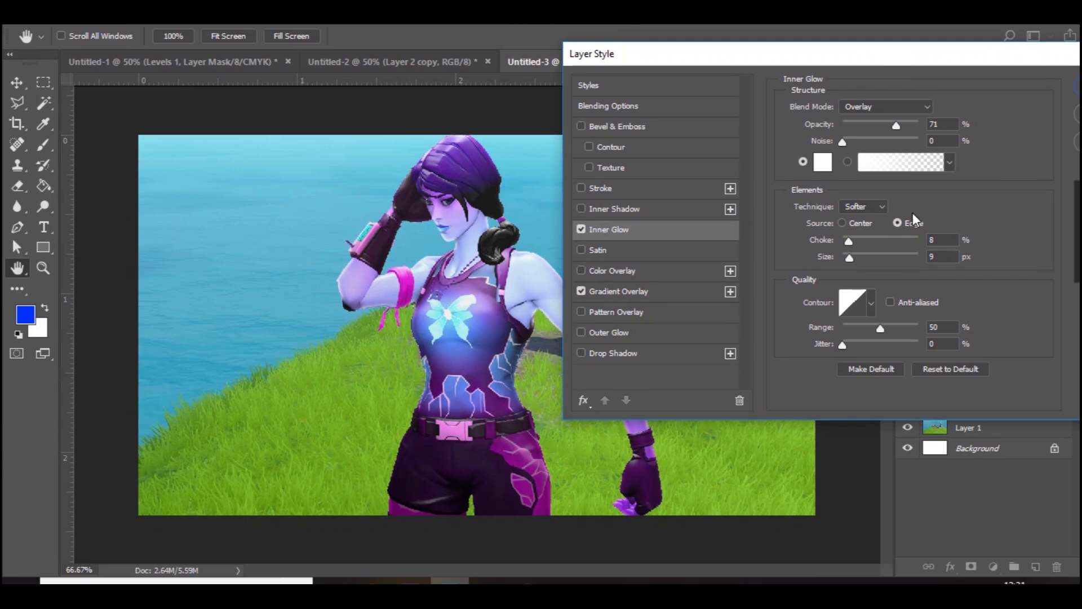
{"action": "left_click_drag", "start_coordinate": [959, 57], "coordinate": [732, 39]}
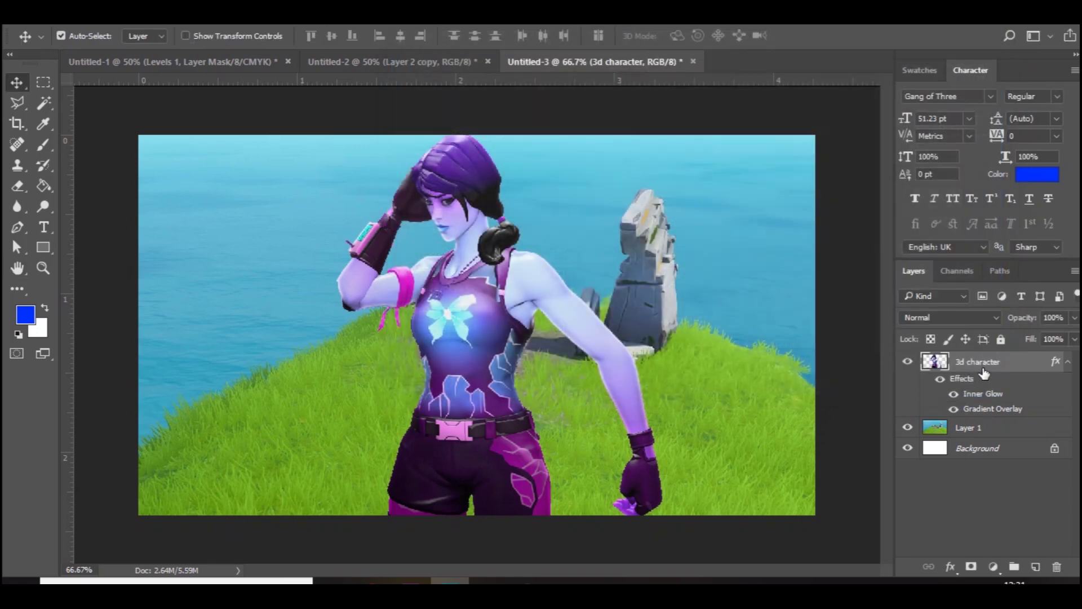
Rasterize the layer style and add a new empty Layer 2 above the character
{"action": "right_click", "coordinate": [983, 368]}
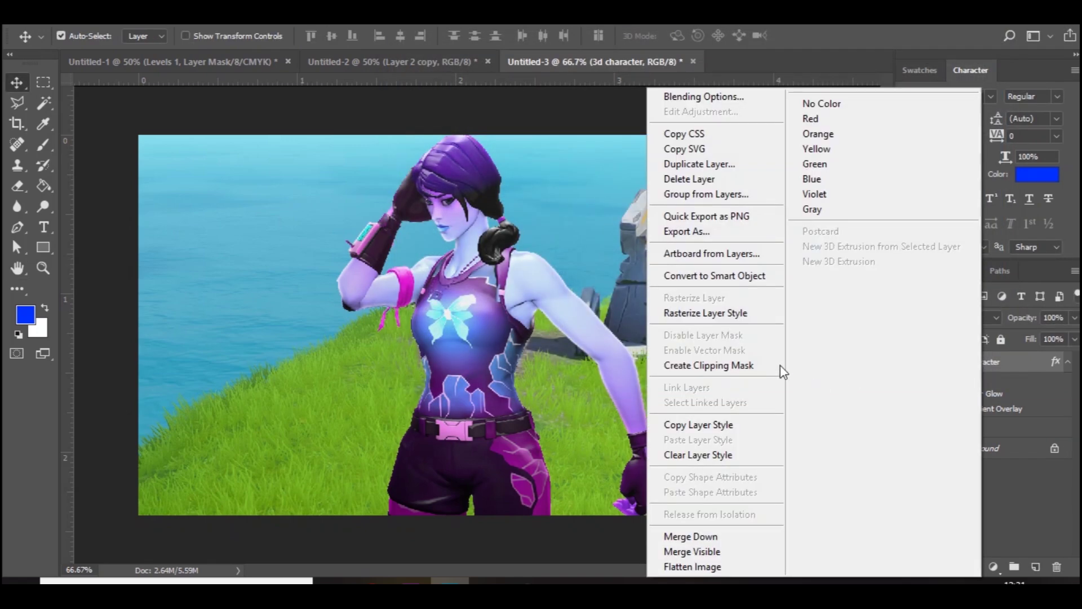
{"action": "left_click", "coordinate": [749, 314]}
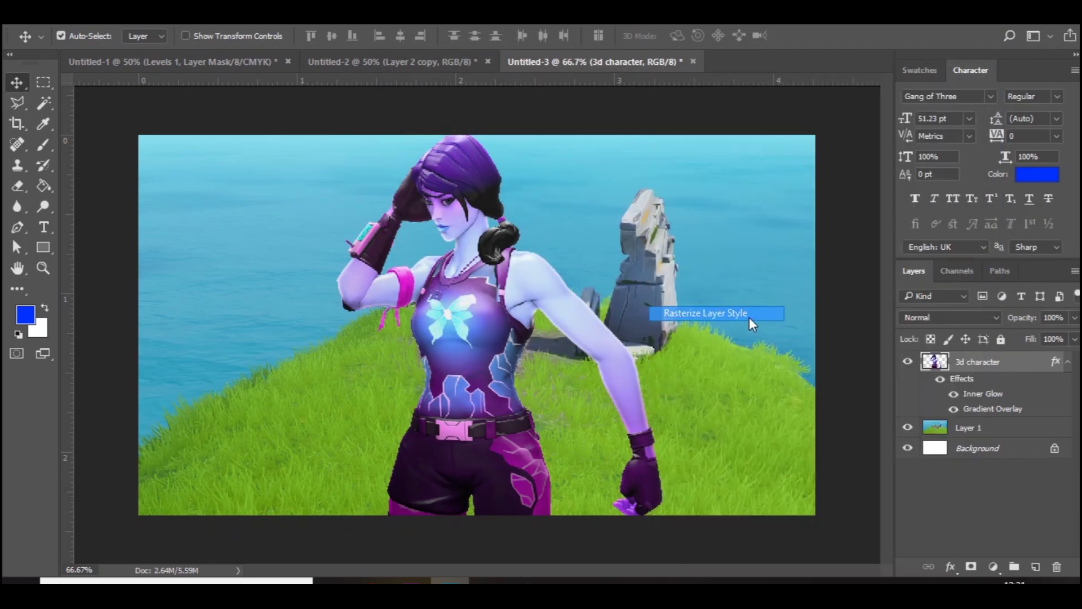
{"action": "left_click", "coordinate": [1035, 568]}
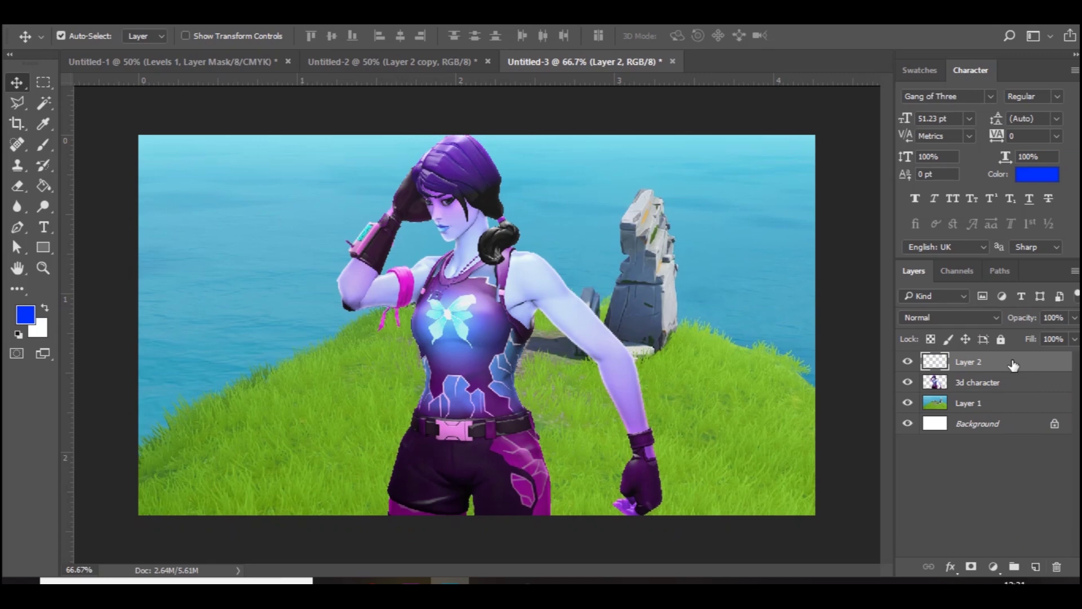
{"action": "right_click", "coordinate": [1012, 359]}
Clip Layer 2 to the character and paint soft black shading over her head, arm and left side
{"action": "left_click", "coordinate": [758, 367]}
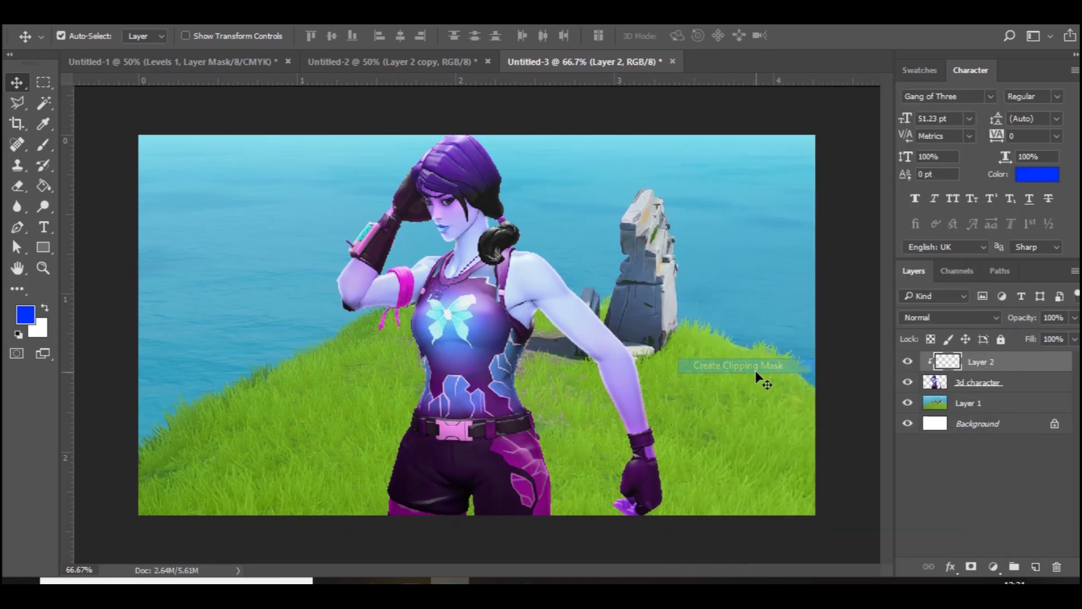
{"action": "left_click", "coordinate": [44, 144]}
{"action": "left_click", "coordinate": [27, 319]}
{"action": "left_click_drag", "start_coordinate": [603, 388], "coordinate": [576, 431]}
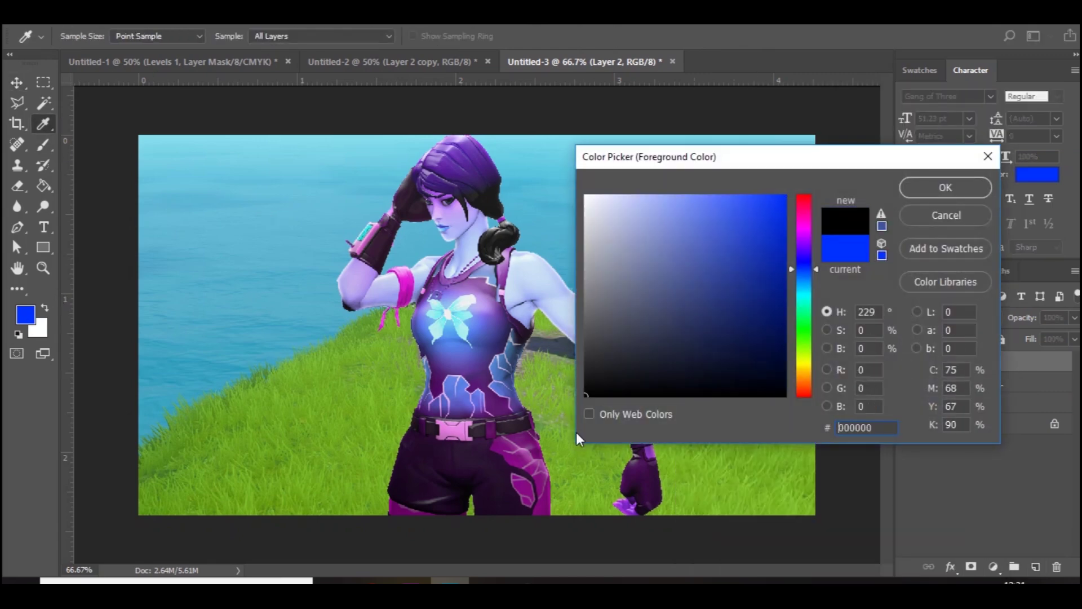
{"action": "key", "text": "Return"}
{"action": "right_click_drag", "start_coordinate": [357, 406], "coordinate": [324, 411], "text": "alt"}
{"action": "mouse_move", "coordinate": [338, 130]}
{"action": "left_mouse_down"}
{"action": "mouse_move", "coordinate": [290, 459]}
{"action": "mouse_move", "coordinate": [242, 583]}
{"action": "left_mouse_up"}
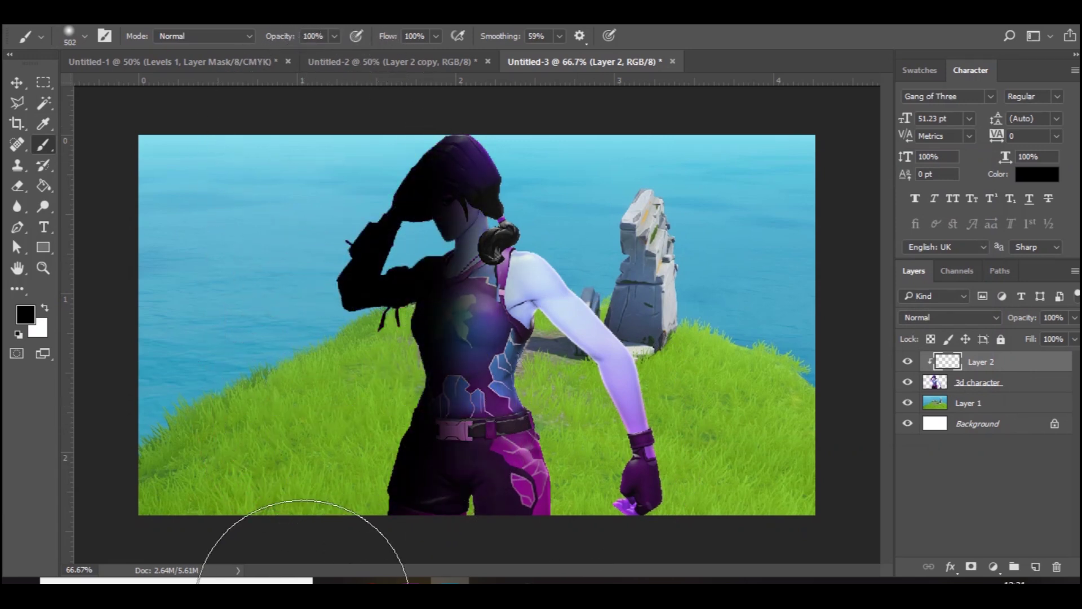
Lower the shading layer's opacity to 23%
{"action": "left_click", "coordinate": [1075, 319]}
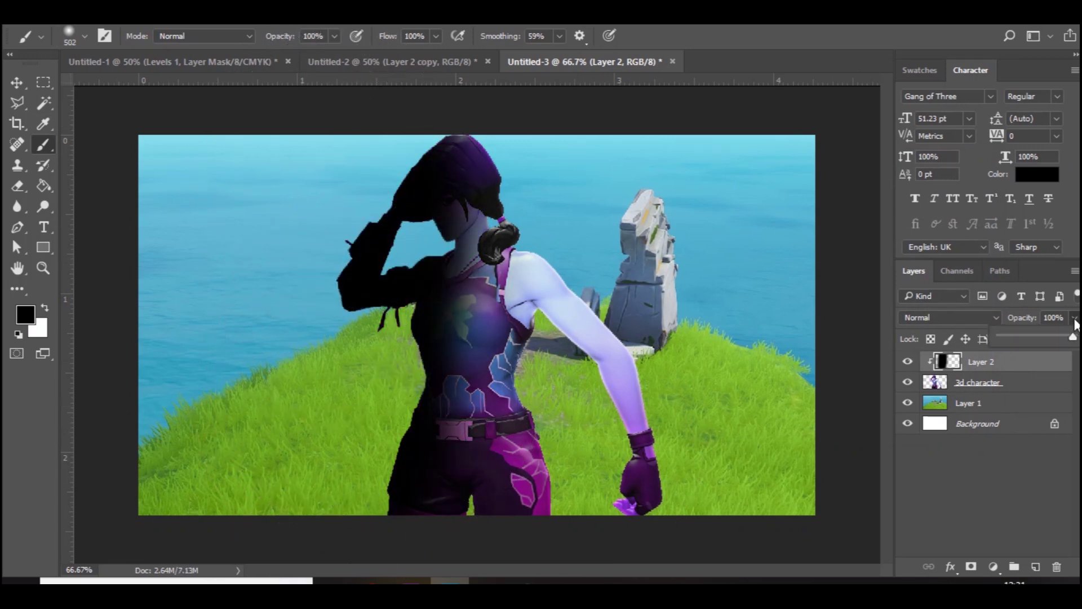
{"action": "left_click", "coordinate": [1017, 336]}
{"action": "left_click_drag", "start_coordinate": [1010, 335], "coordinate": [1016, 336]}
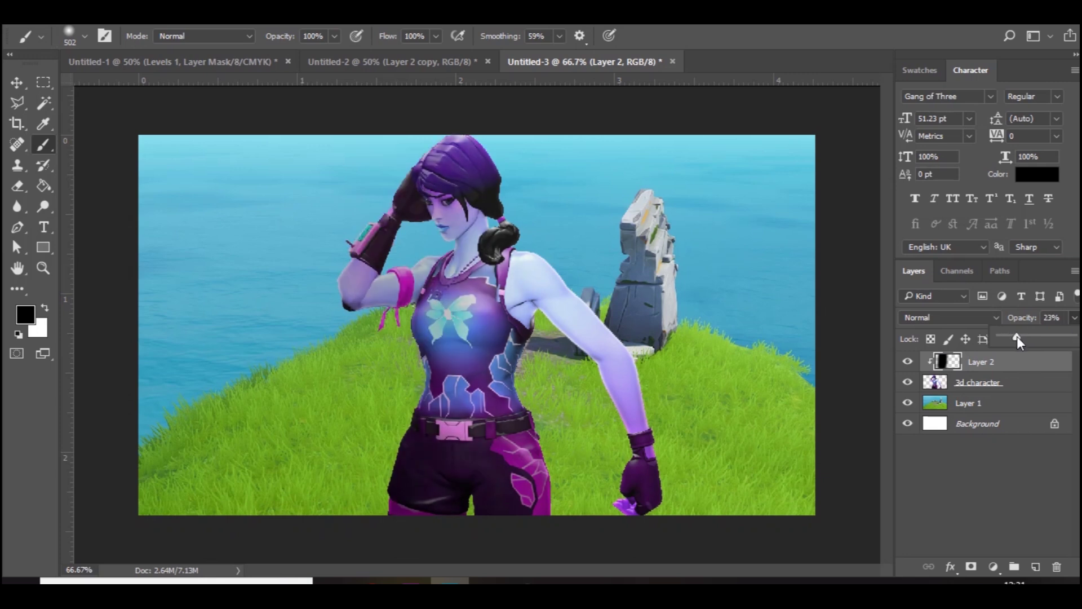
{"action": "left_click", "coordinate": [986, 382]}
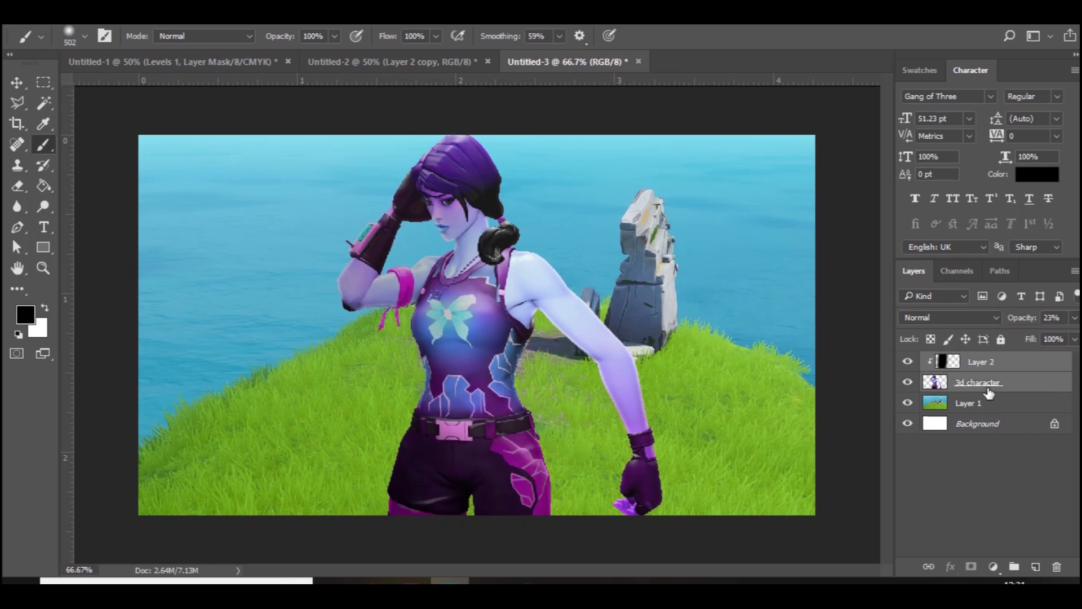
Merge the shading into the character layer and add a new empty Layer 3 on top
{"action": "key", "text": "ctrl+e"}
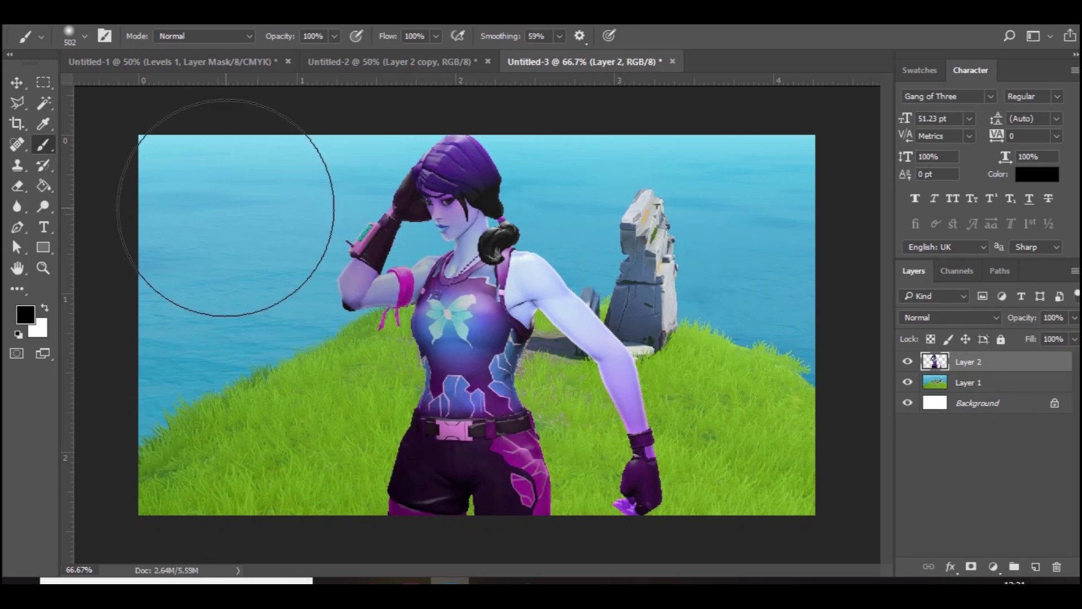
{"action": "left_click", "coordinate": [16, 82]}
{"action": "key", "text": "ctrl+minus"}
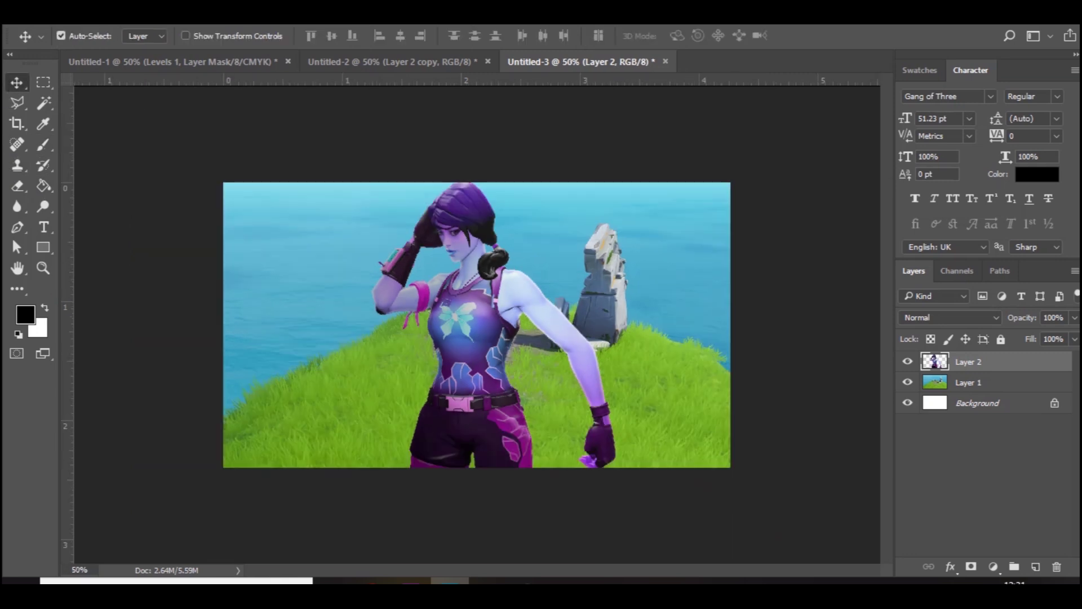
{"action": "left_click", "coordinate": [1035, 567]}
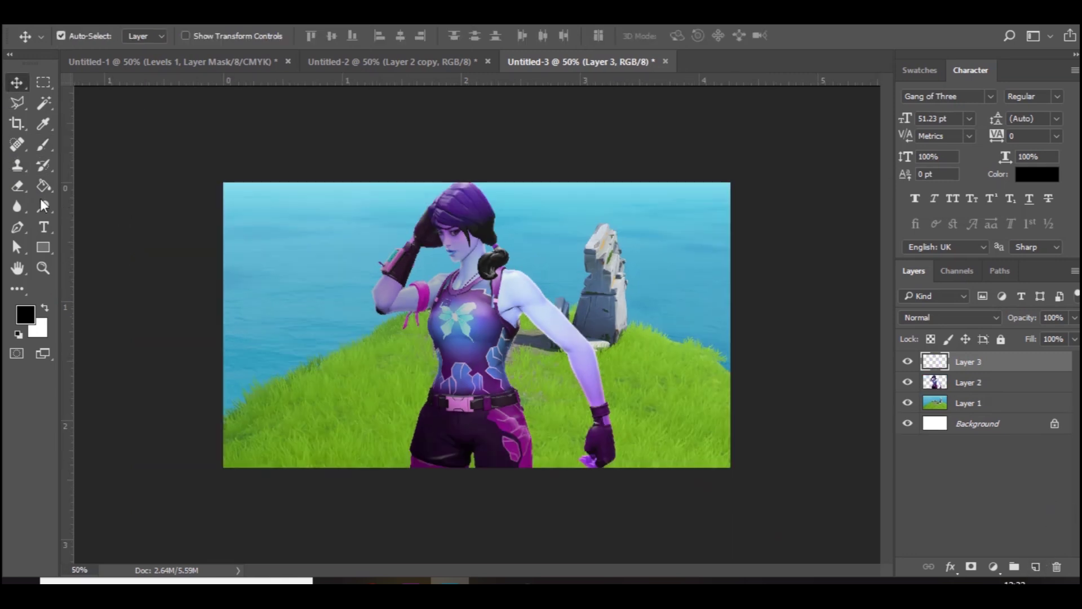
Paint a soft white glow at the top with a 738 px brush and set Layer 3 to 43% opacity
{"action": "left_click", "coordinate": [44, 144]}
{"action": "left_click", "coordinate": [45, 309]}
{"action": "mouse_move", "coordinate": [595, 294]}
{"action": "right_mouse_down", "text": "alt"}
{"action": "mouse_move", "coordinate": [648, 301]}
{"action": "mouse_move", "coordinate": [685, 287]}
{"action": "right_mouse_up", "text": "alt"}
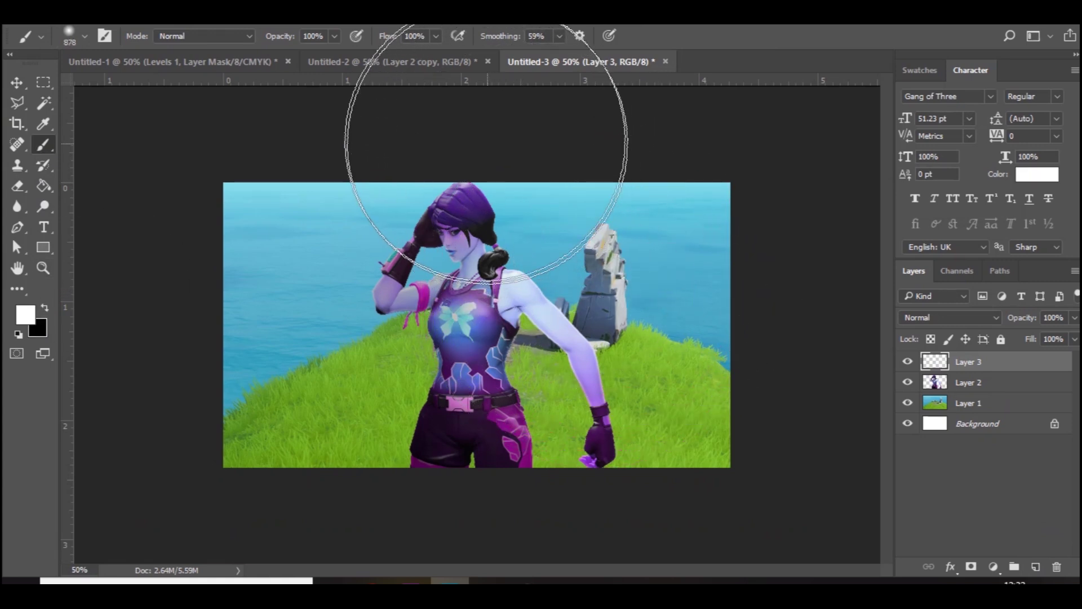
{"action": "left_click", "coordinate": [485, 99]}
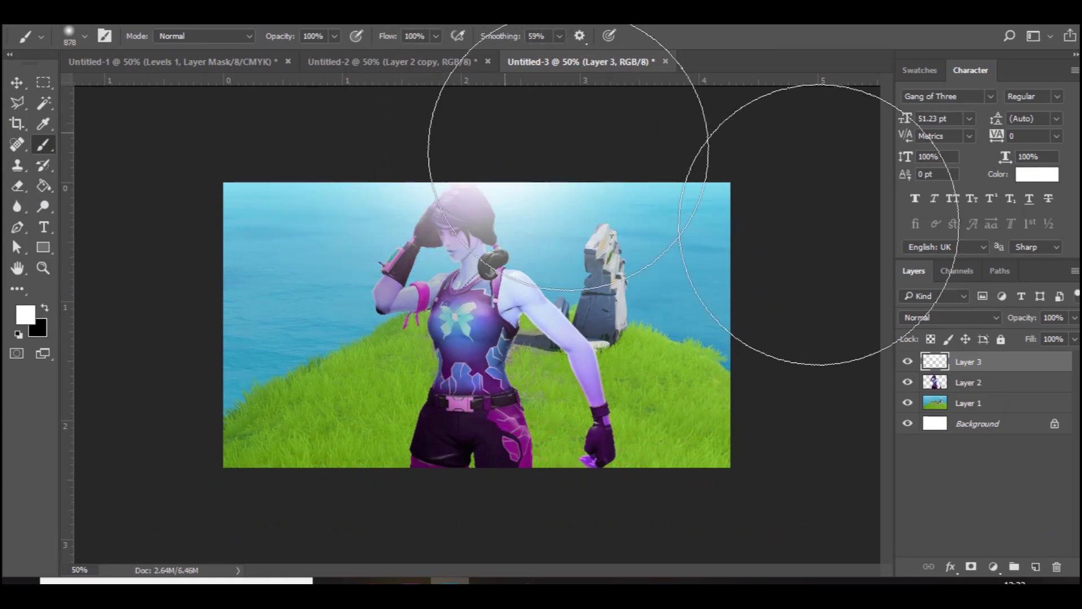
{"action": "left_click", "coordinate": [1075, 318]}
{"action": "left_click", "coordinate": [1026, 337]}
{"action": "left_click_drag", "start_coordinate": [1033, 338], "coordinate": [1033, 338]}
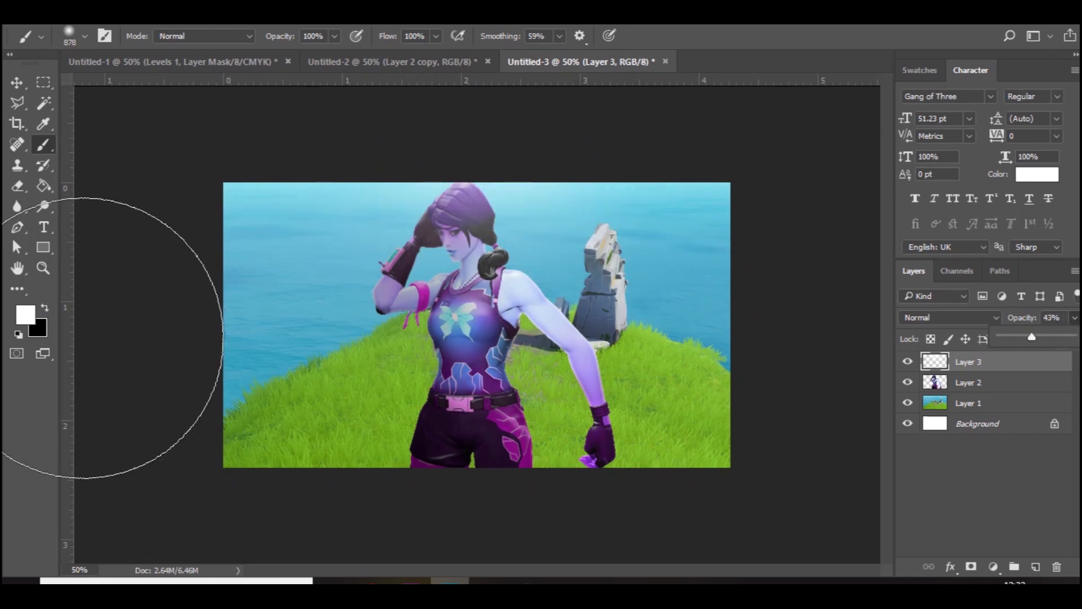
Darken the left side and the right side over the sea with black
{"action": "key", "text": "x"}
{"action": "left_click_drag", "start_coordinate": [181, 217], "coordinate": [172, 598]}
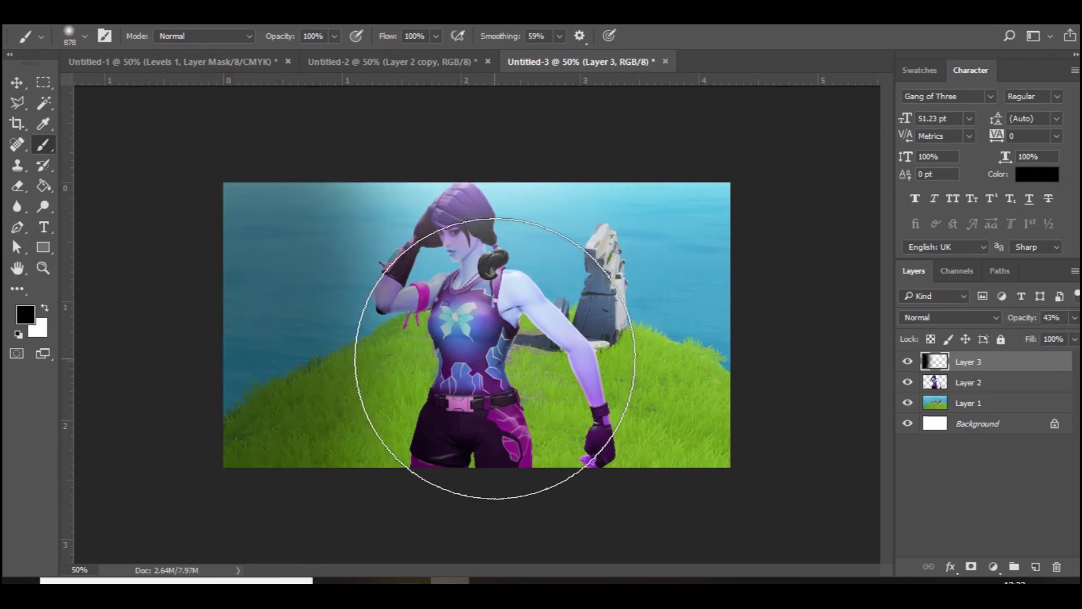
{"action": "mouse_move", "coordinate": [748, 145]}
{"action": "left_mouse_down"}
{"action": "mouse_move", "coordinate": [775, 346]}
{"action": "mouse_move", "coordinate": [800, 605]}
{"action": "left_mouse_up"}
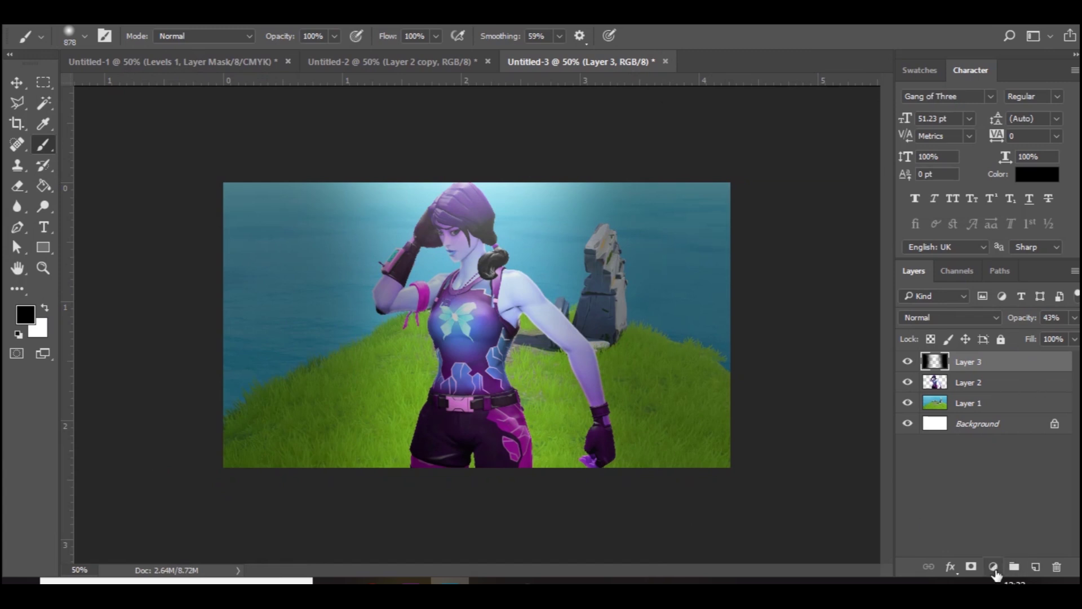
Add a Brightness/Contrast adjustment with slightly lower brightness and a Curves adjustment lifting highlights, lowering shadows
{"action": "left_click", "coordinate": [993, 566]}
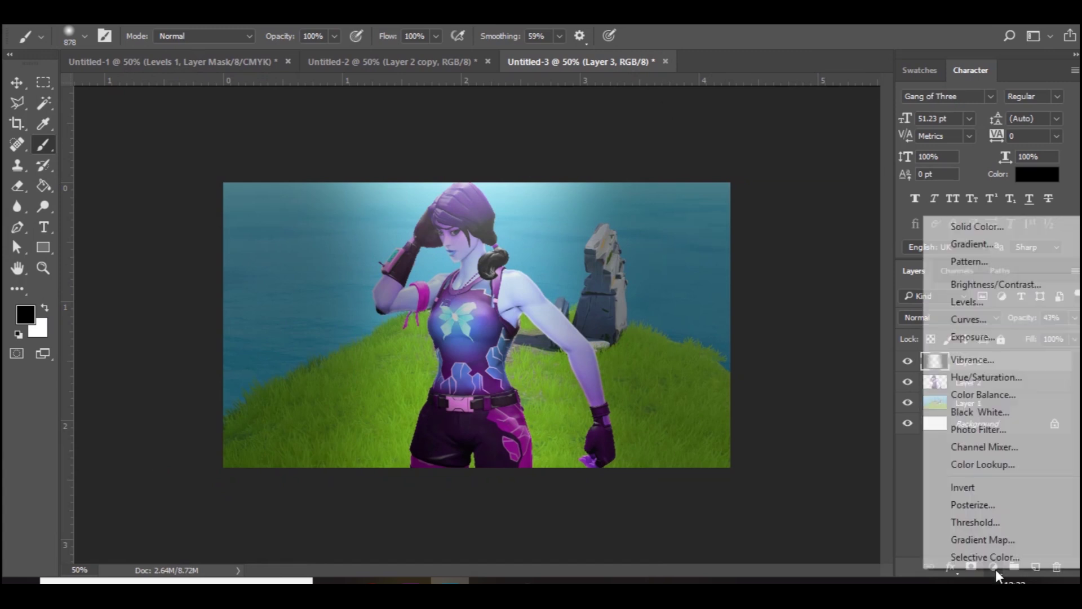
{"action": "left_click", "coordinate": [978, 284]}
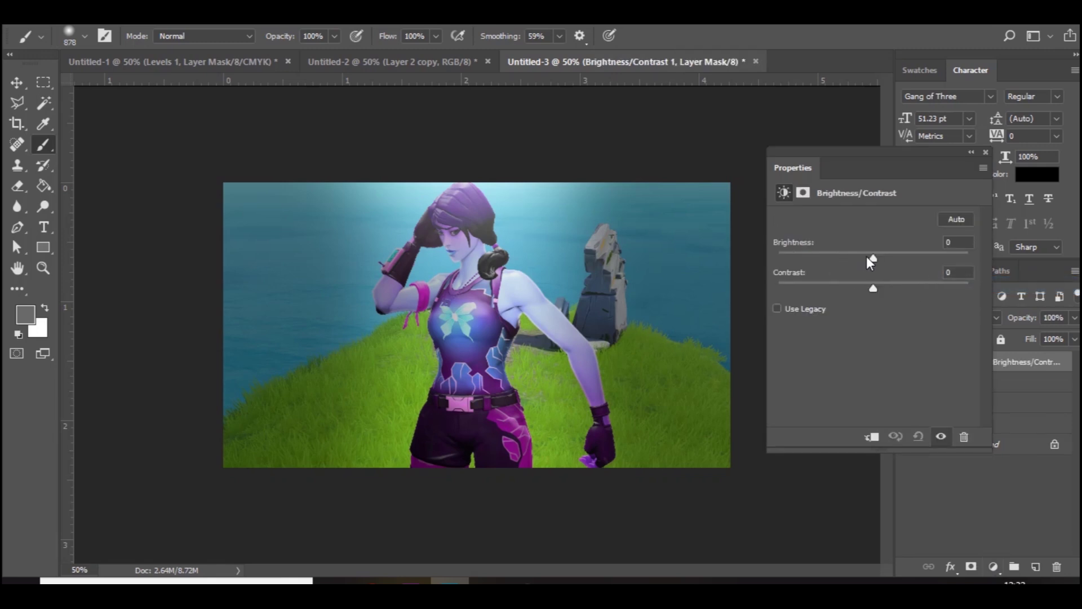
{"action": "left_click", "coordinate": [866, 256]}
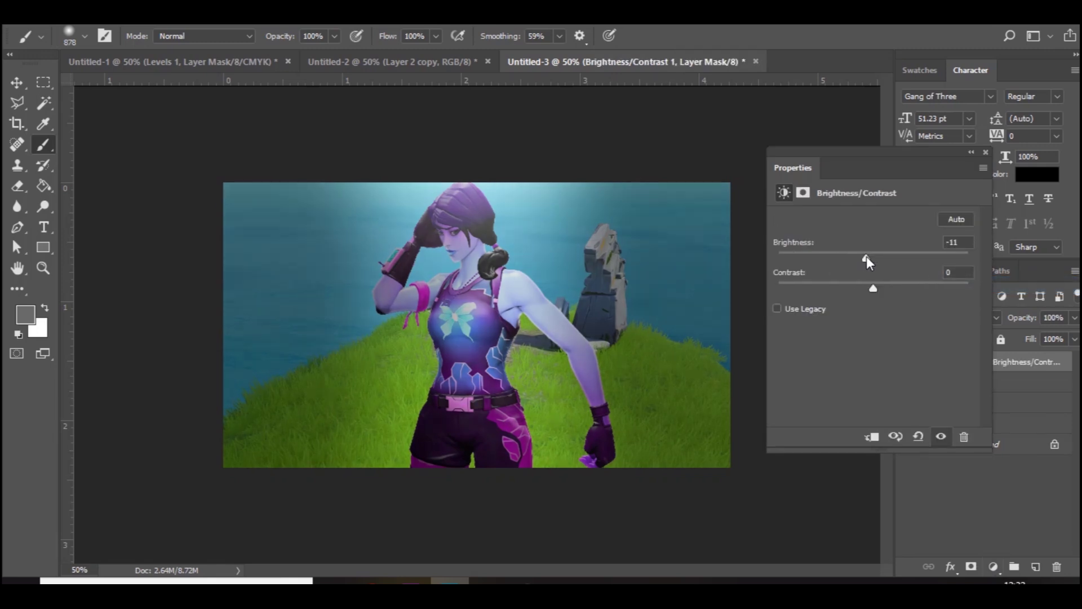
{"action": "left_click", "coordinate": [993, 565]}
{"action": "left_click", "coordinate": [989, 320]}
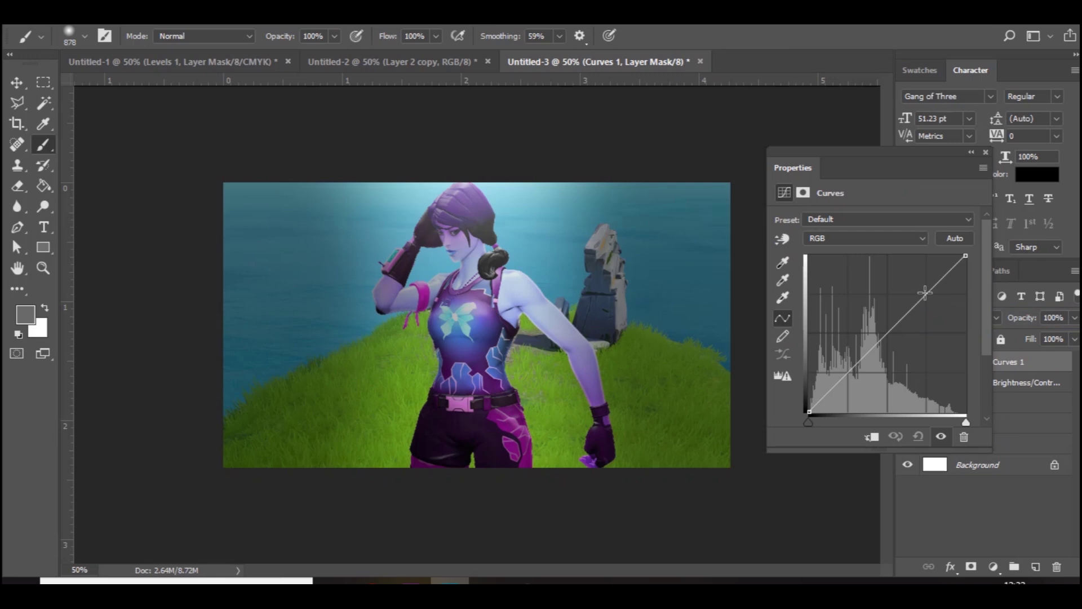
{"action": "left_click_drag", "start_coordinate": [924, 294], "coordinate": [923, 292]}
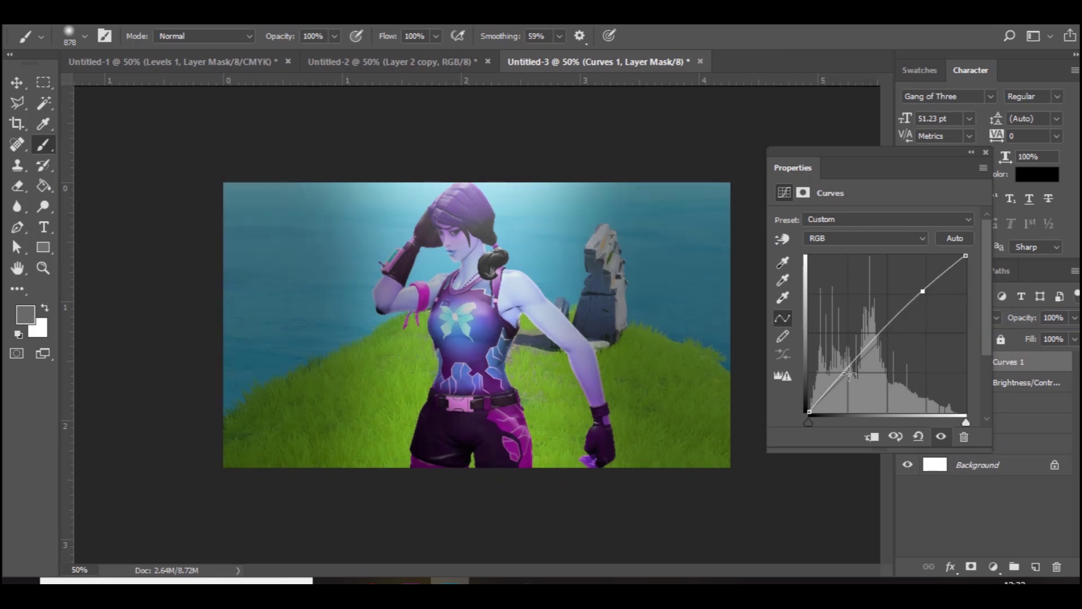
{"action": "left_click_drag", "start_coordinate": [849, 374], "coordinate": [849, 377]}
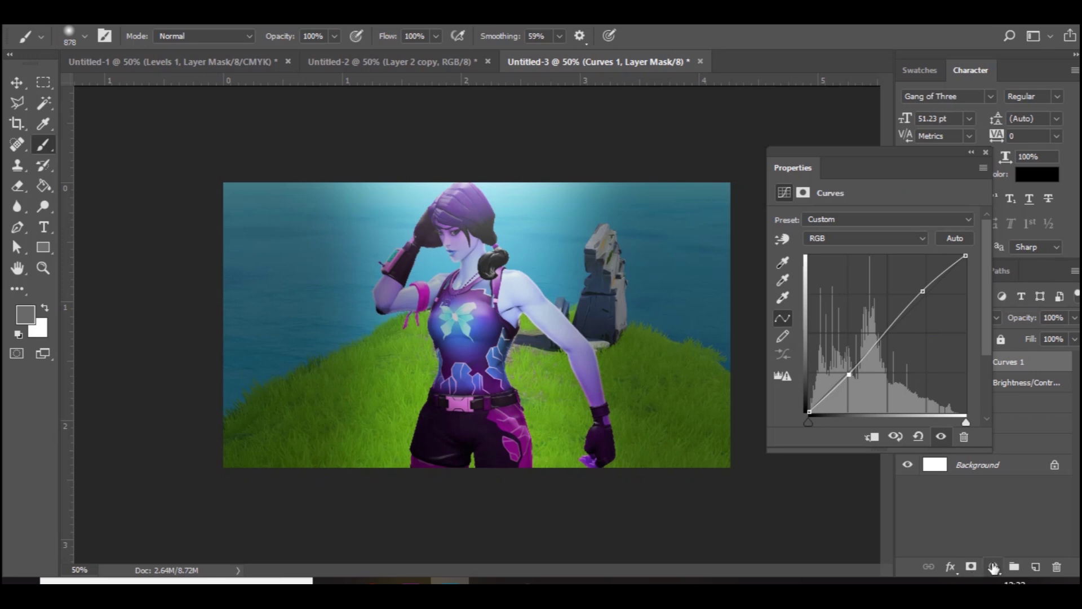
Add an Exposure adjustment at +0.28 and a Color Balance adjustment with midtones -5, -11, +14
{"action": "left_click", "coordinate": [993, 568]}
{"action": "left_click", "coordinate": [926, 330]}
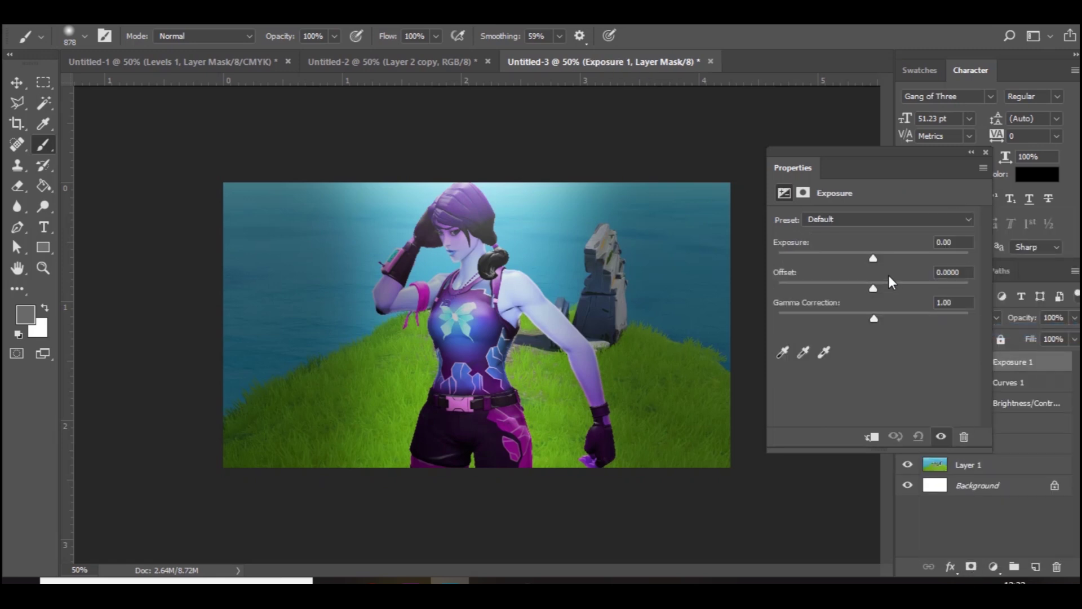
{"action": "left_click", "coordinate": [878, 259]}
{"action": "left_click_drag", "start_coordinate": [872, 285], "coordinate": [878, 313]}
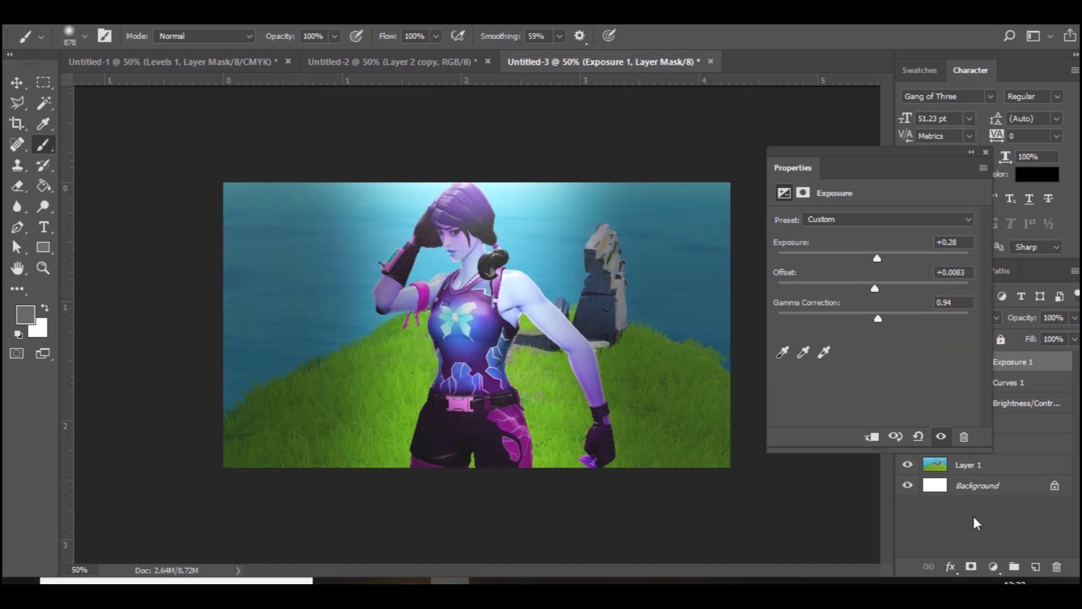
{"action": "left_click", "coordinate": [992, 566]}
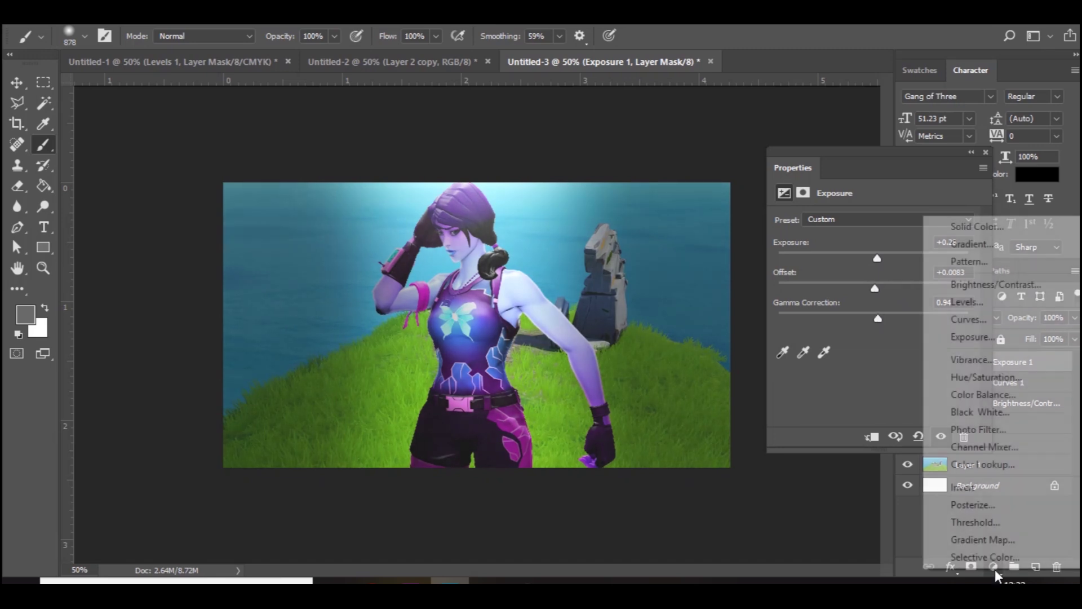
{"action": "left_click", "coordinate": [1009, 395]}
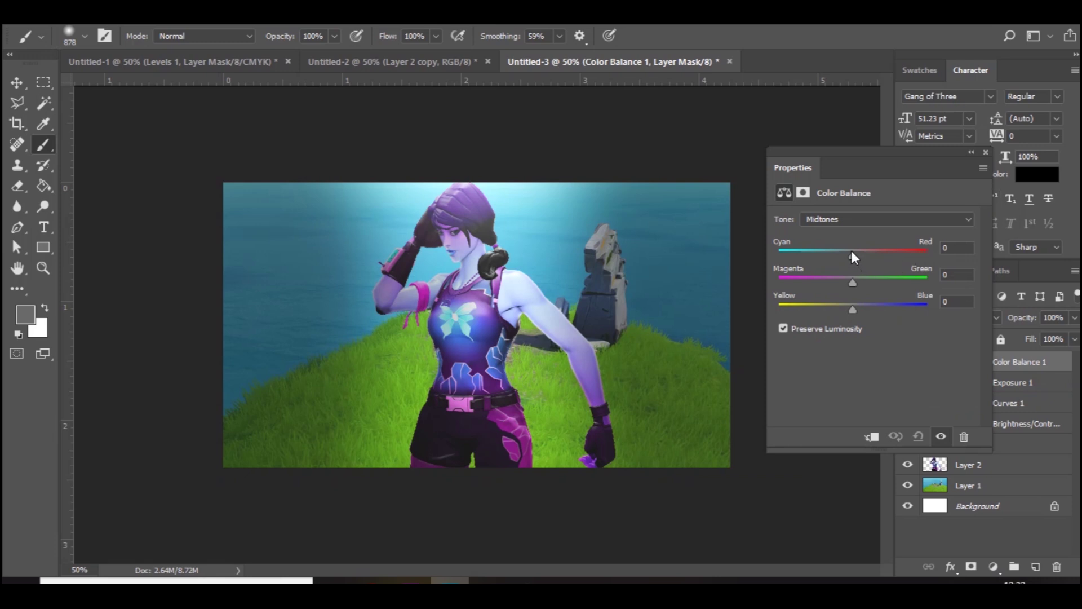
{"action": "left_click_drag", "start_coordinate": [851, 251], "coordinate": [863, 307]}
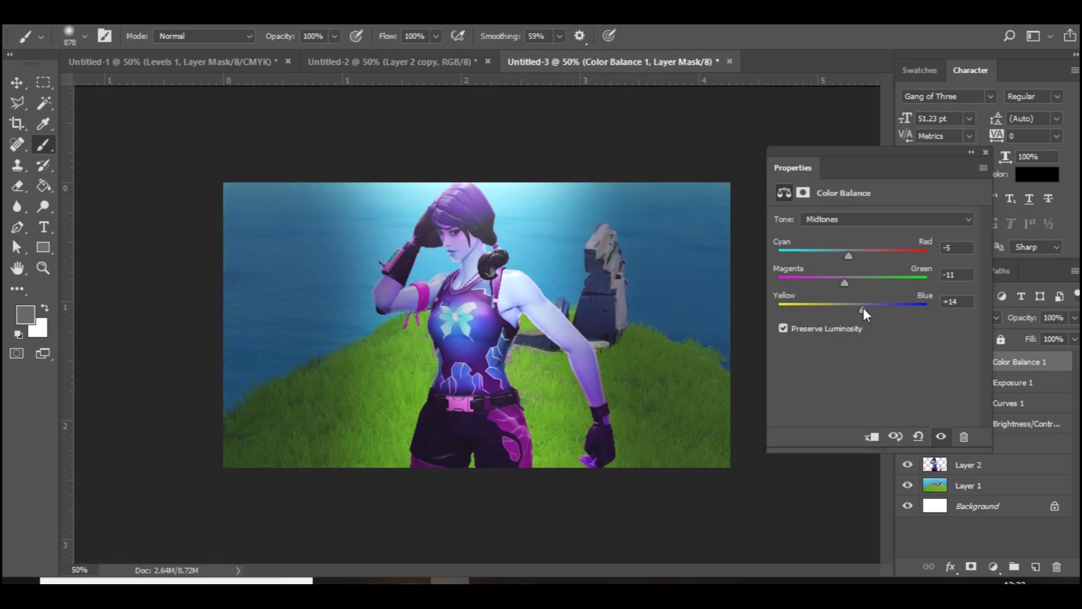
{"action": "left_click", "coordinate": [986, 153]}
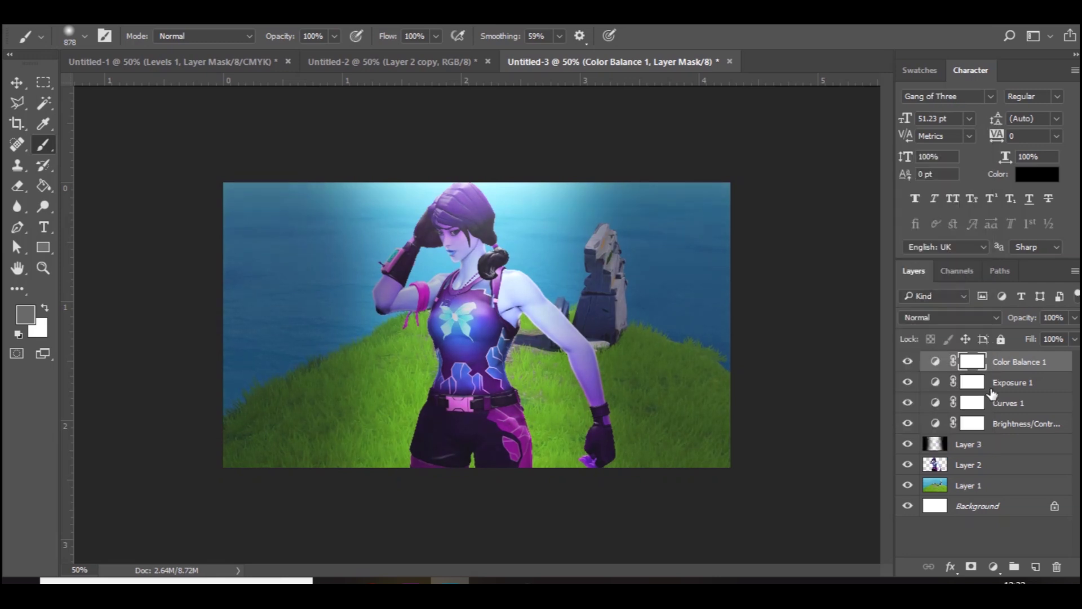
Group the adjustments with Layer 3 into Group 1 and toggle it to compare before and after
{"action": "left_click", "coordinate": [992, 448], "text": "shift"}
{"action": "key", "text": "ctrl+g"}
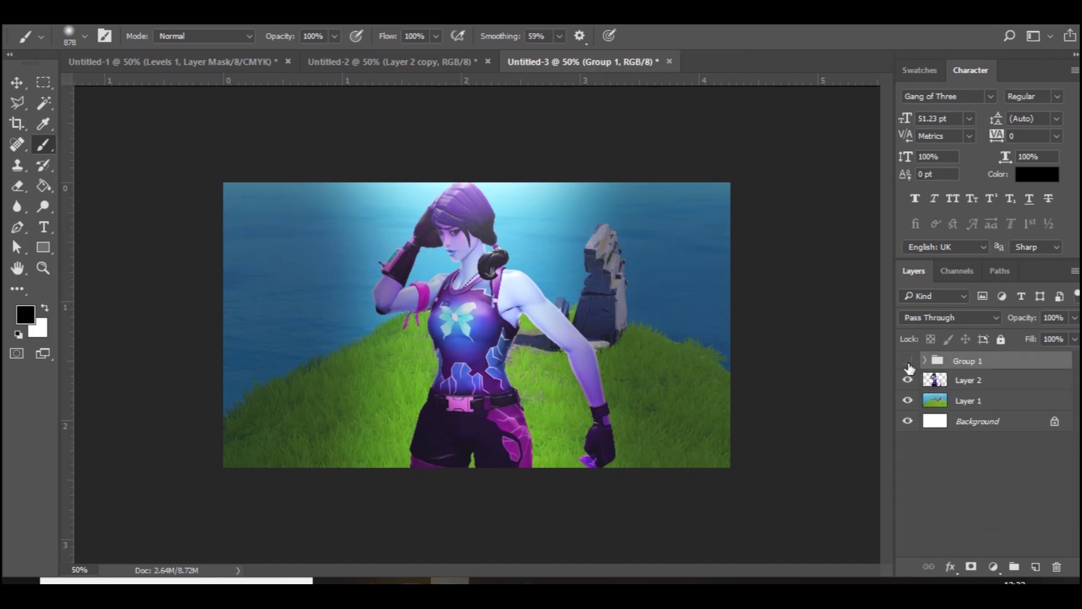
{"action": "left_click", "coordinate": [907, 361]}
{"action": "left_click", "coordinate": [908, 361]}
Apply a Pinch of 50 to background Layer 1 and duplicate it as Layer 1 copy
{"action": "left_click", "coordinate": [1026, 406]}
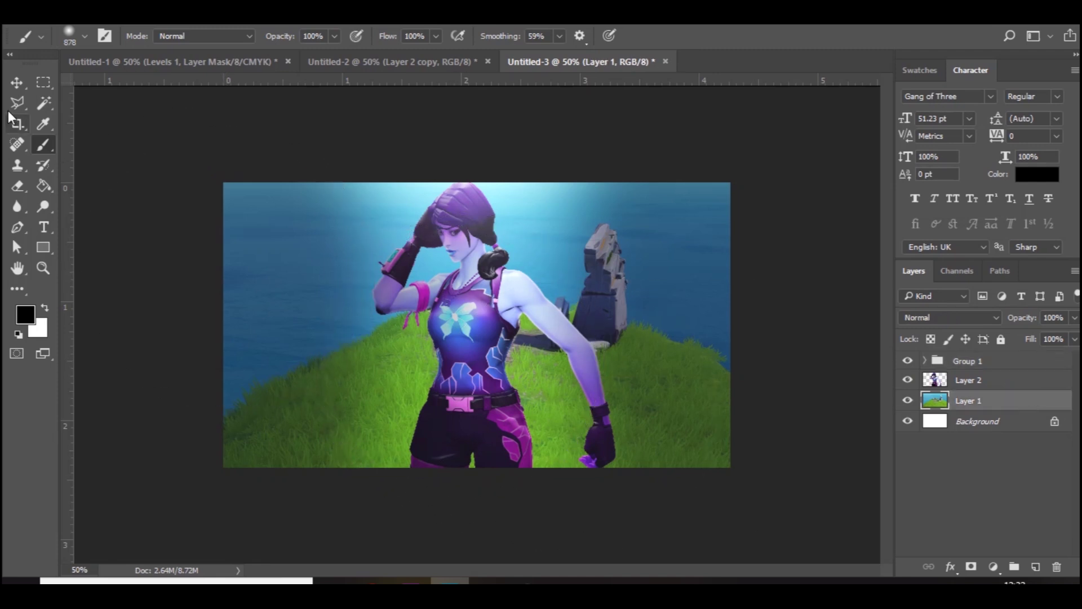
{"action": "left_click", "coordinate": [17, 83]}
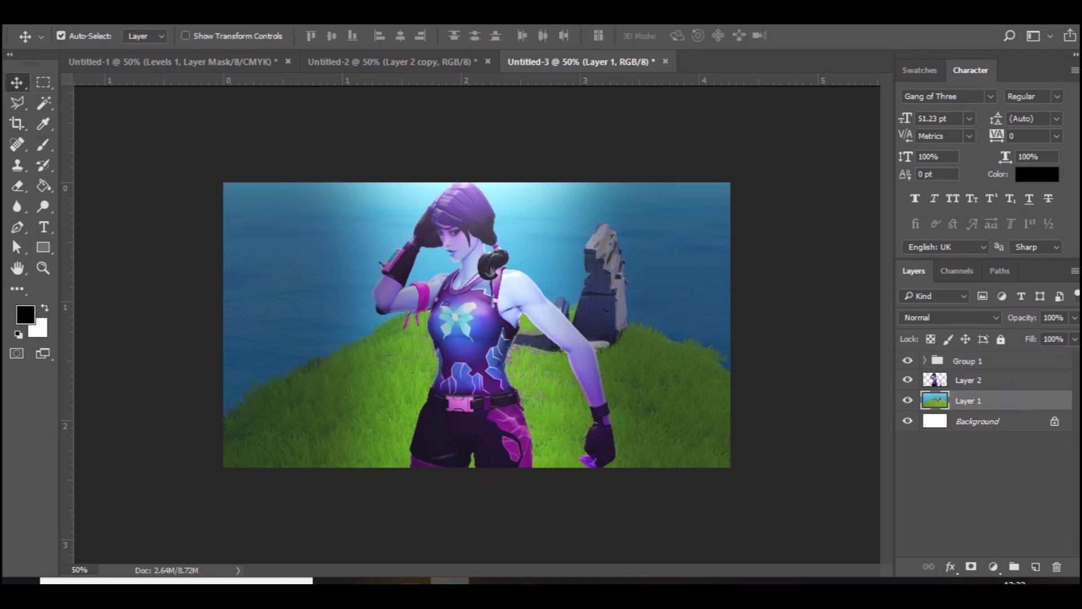
{"action": "key", "text": "alt+t"}
{"action": "mouse_move", "coordinate": [353, 218]}
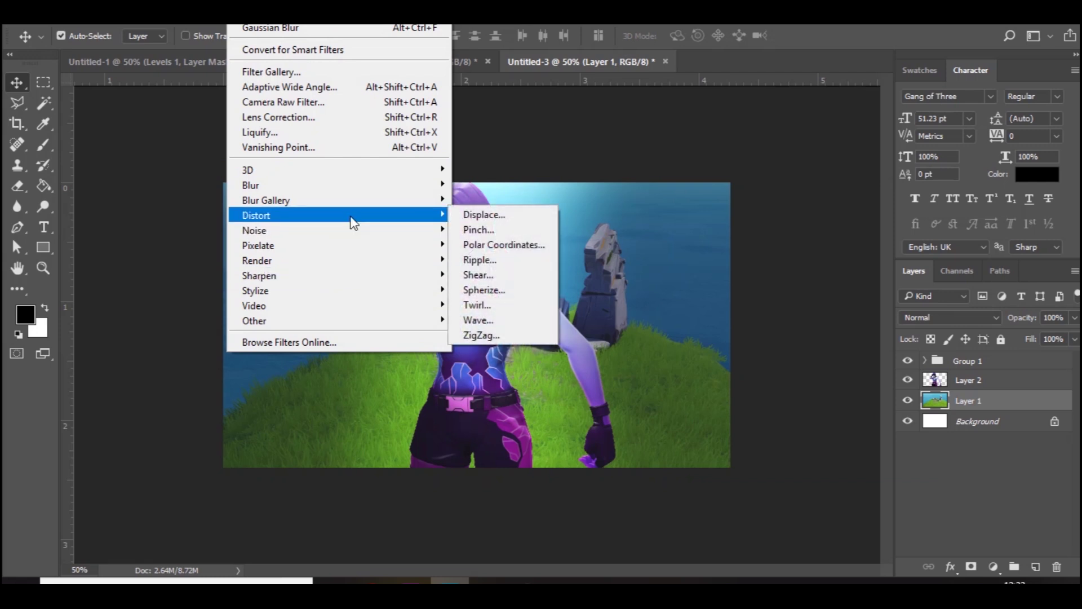
{"action": "left_click", "coordinate": [542, 231]}
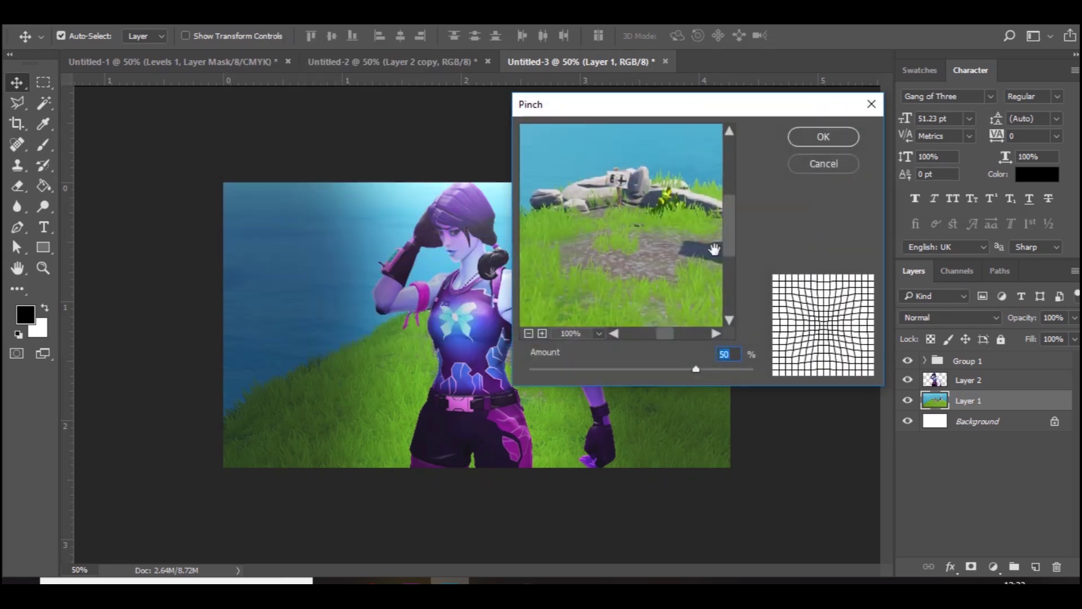
{"action": "left_click", "coordinate": [813, 140]}
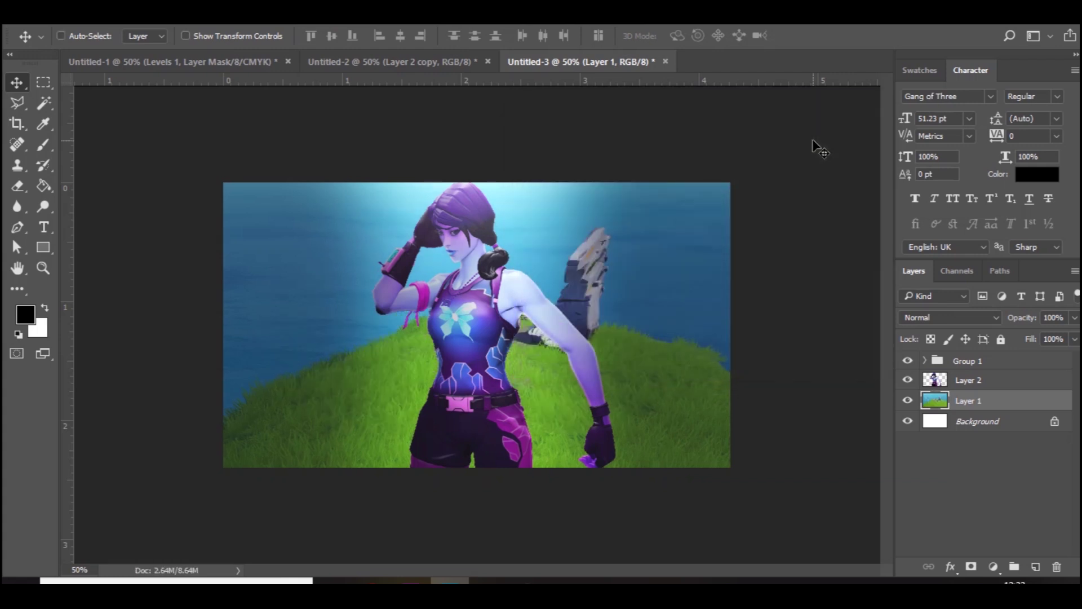
{"action": "key", "text": "ctrl+j"}
Apply a Gaussian Blur to Layer 1 copy
{"action": "key", "text": "alt+t"}
{"action": "key", "text": "Escape"}
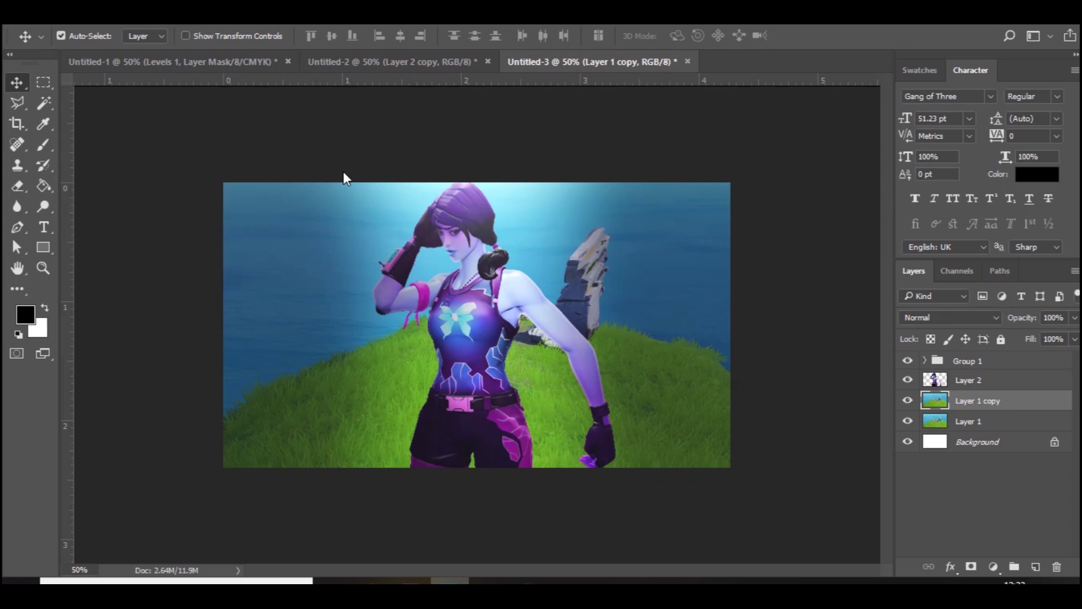
{"action": "key", "text": "alt+d"}
{"action": "key", "text": "Left"}
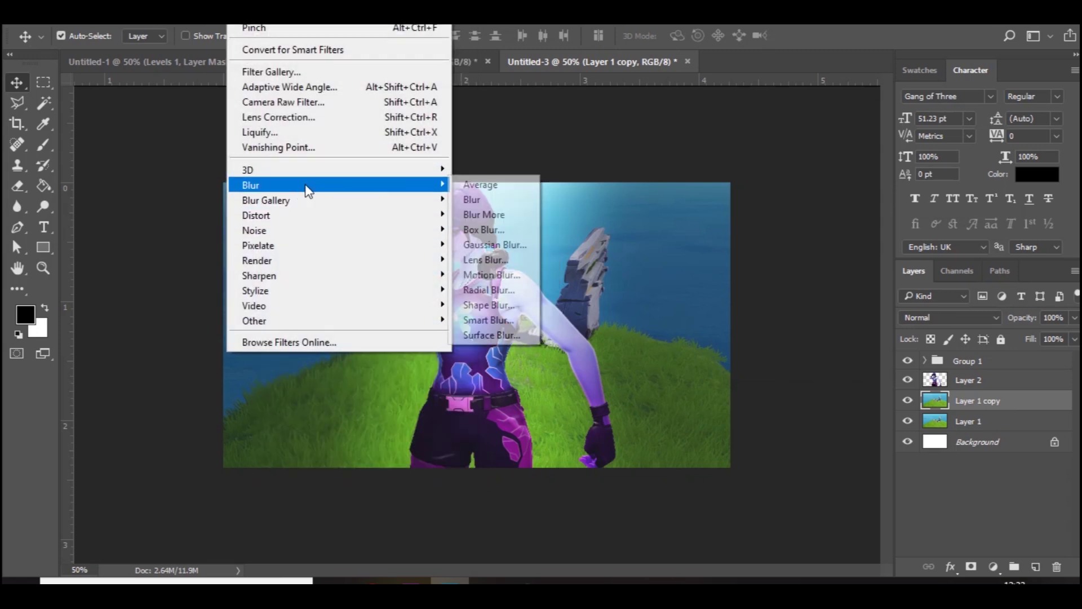
{"action": "mouse_move", "coordinate": [379, 187]}
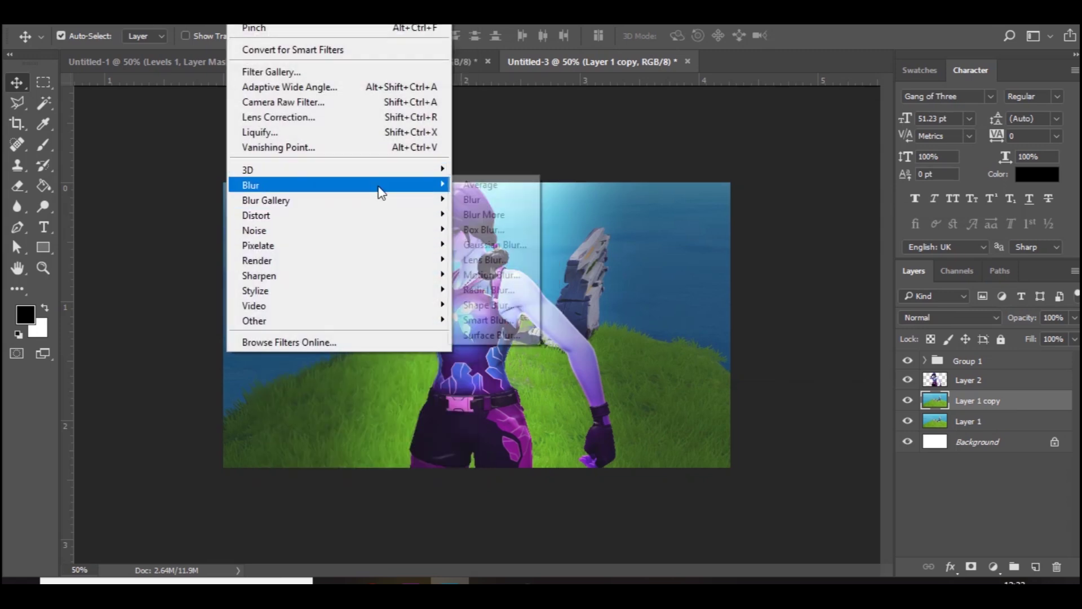
{"action": "left_click", "coordinate": [516, 244]}
{"action": "key", "text": "Return"}
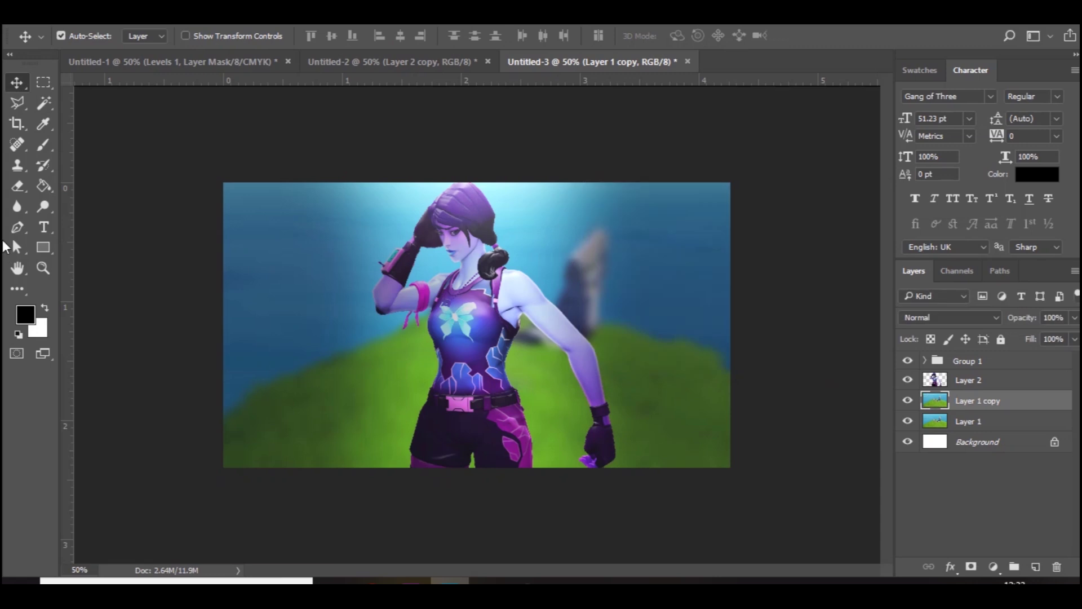
Erase the centre of Layer 1 copy at 59% eraser opacity so the sharp cliff shows through
{"action": "left_click", "coordinate": [17, 185]}
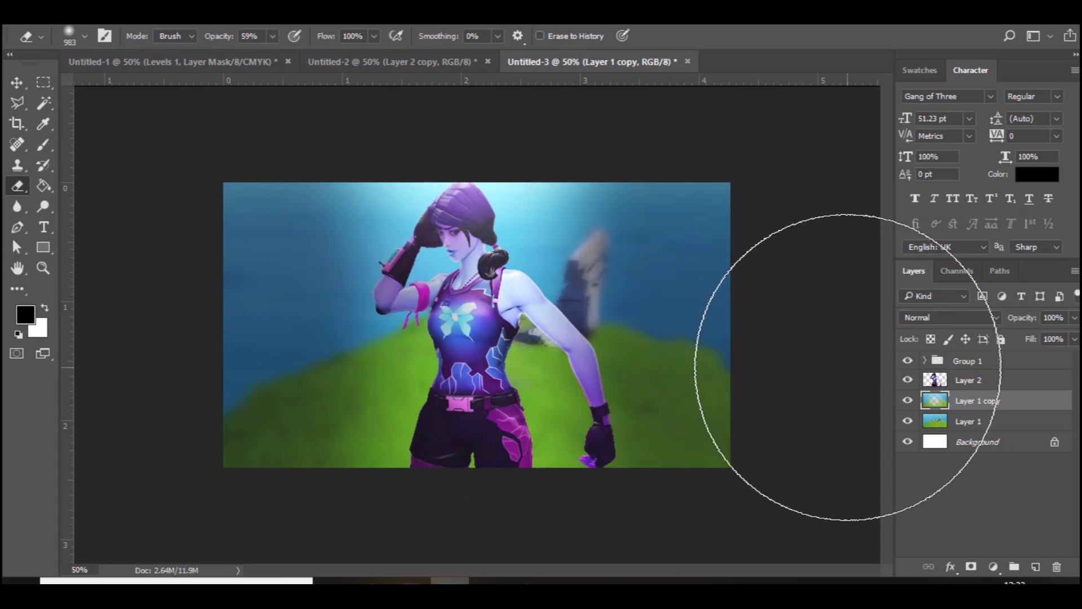
{"action": "left_click", "coordinate": [490, 324]}
{"action": "mouse_move", "coordinate": [491, 324]}
{"action": "right_mouse_down", "text": "alt"}
{"action": "mouse_move", "coordinate": [521, 324]}
{"action": "mouse_move", "coordinate": [499, 324]}
{"action": "right_mouse_up", "text": "alt"}
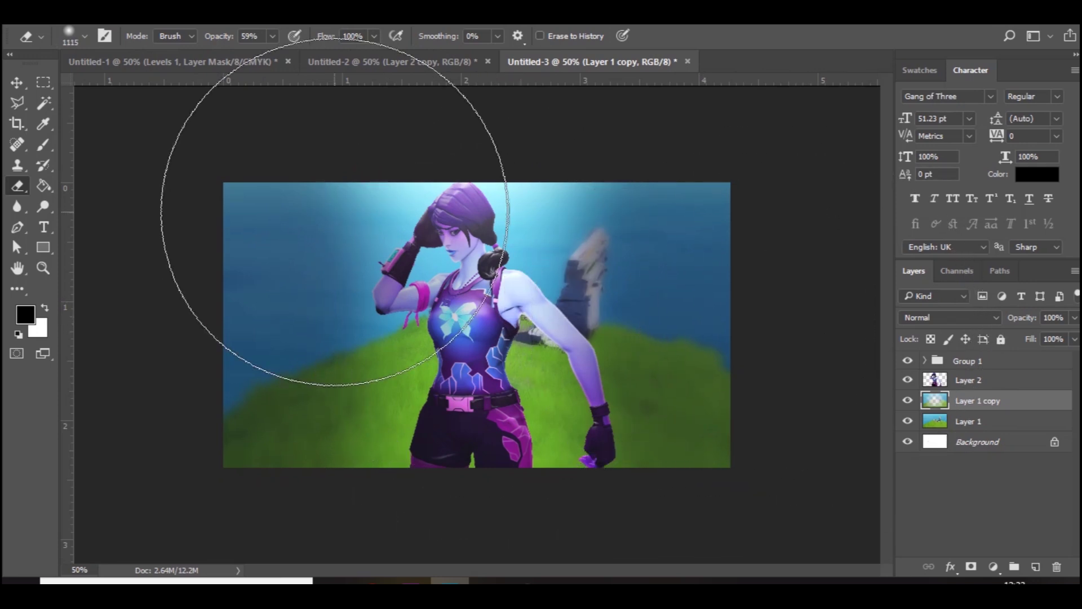
{"action": "left_click", "coordinate": [13, 85]}
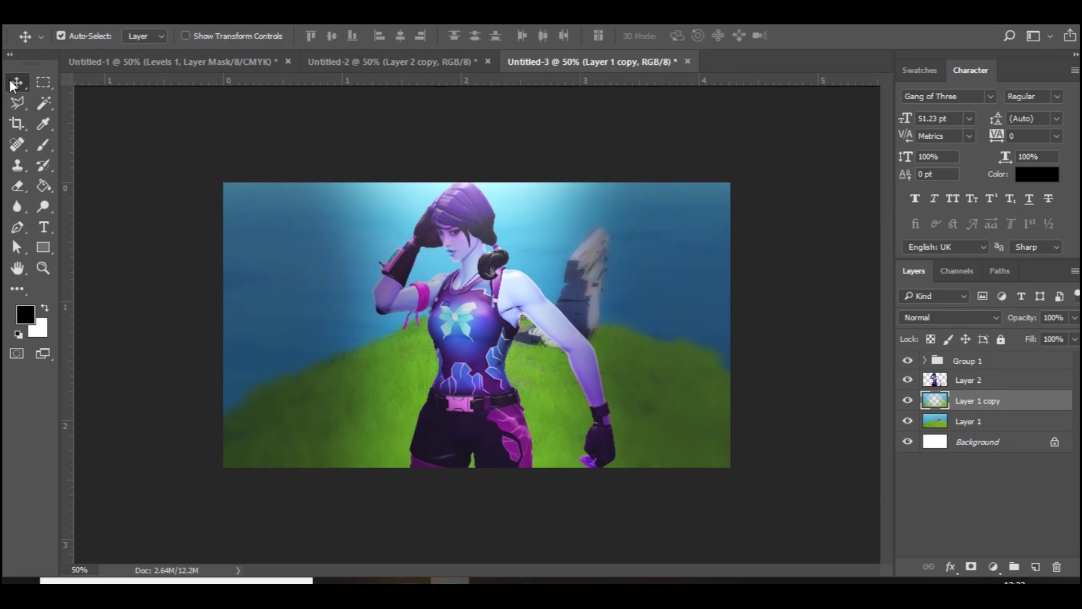